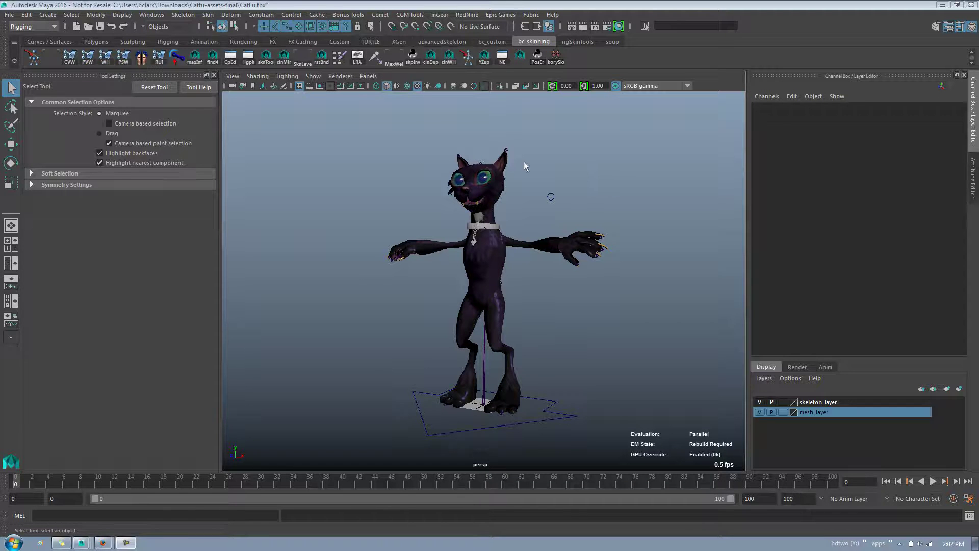
Step: Look over the Cat-Fu game kit download page, then return to the CatFu.fbx scene
alt+drag(524, 161, 516, 151)
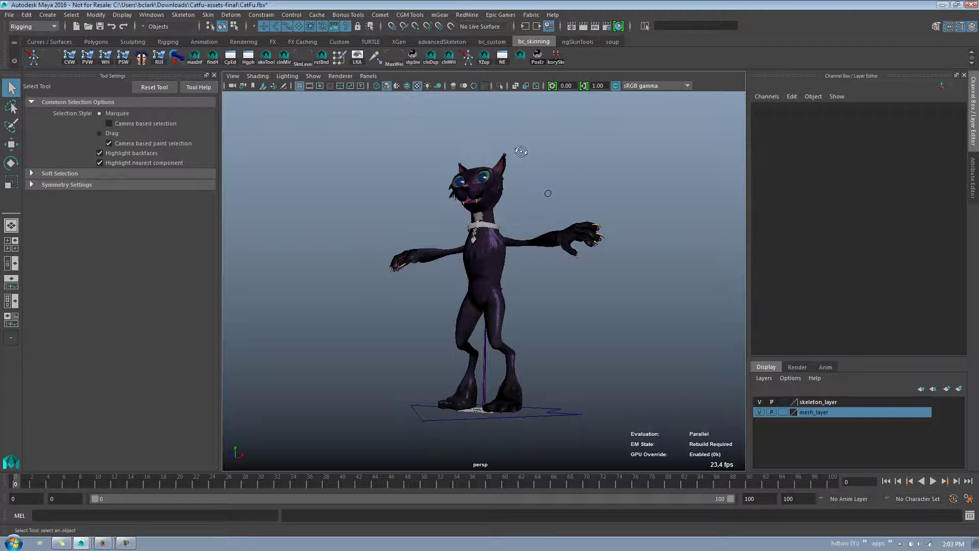
mouse_move(516, 151)
alt+mouse_down()
mouse_move(524, 157)
mouse_move(513, 161)
mouse_move(528, 166)
alt+mouse_up()
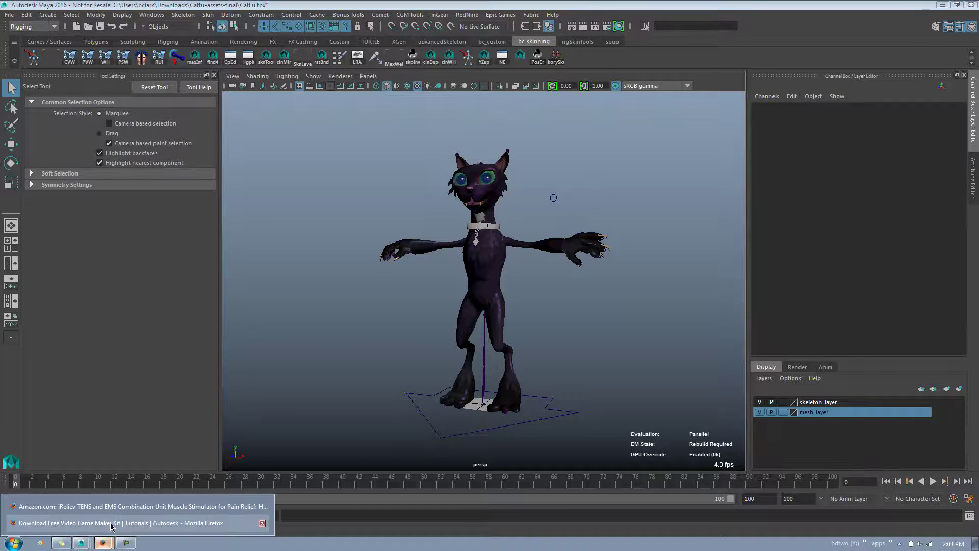
click(108, 529)
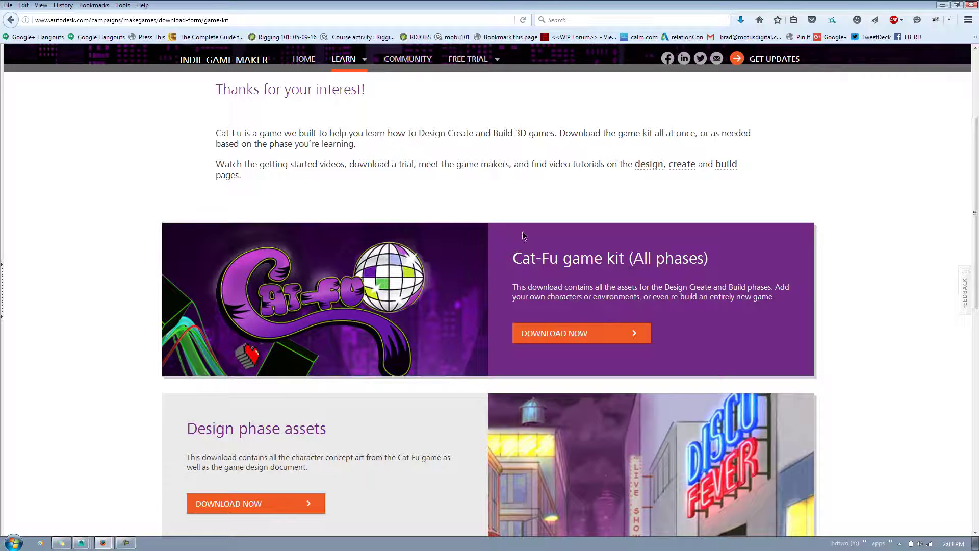
scroll(500, 255, down, 1)
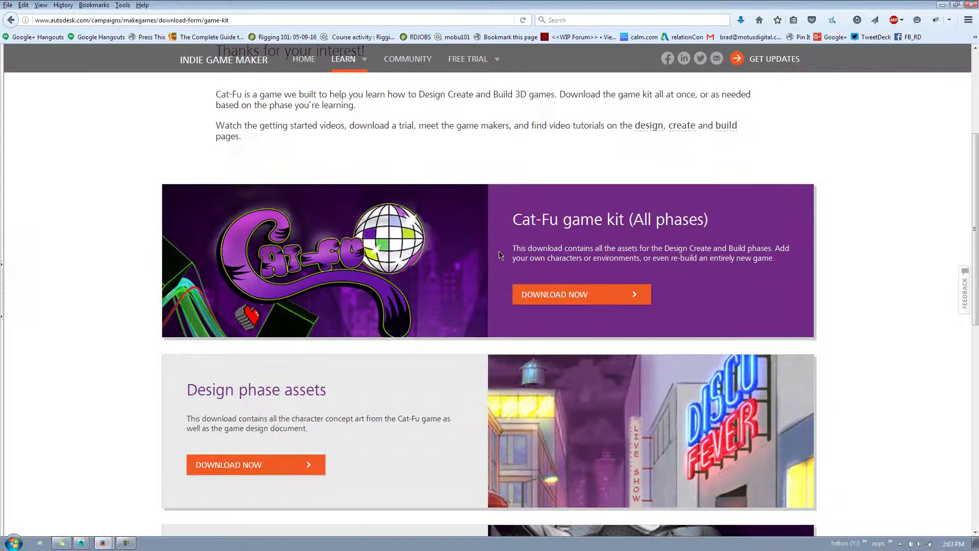
scroll(499, 256, down, 9)
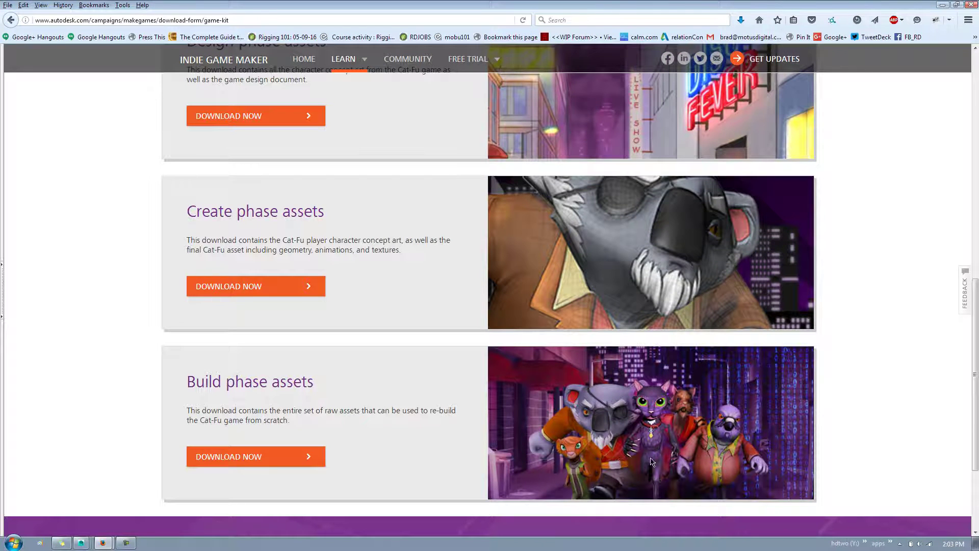
scroll(452, 285, up, 3)
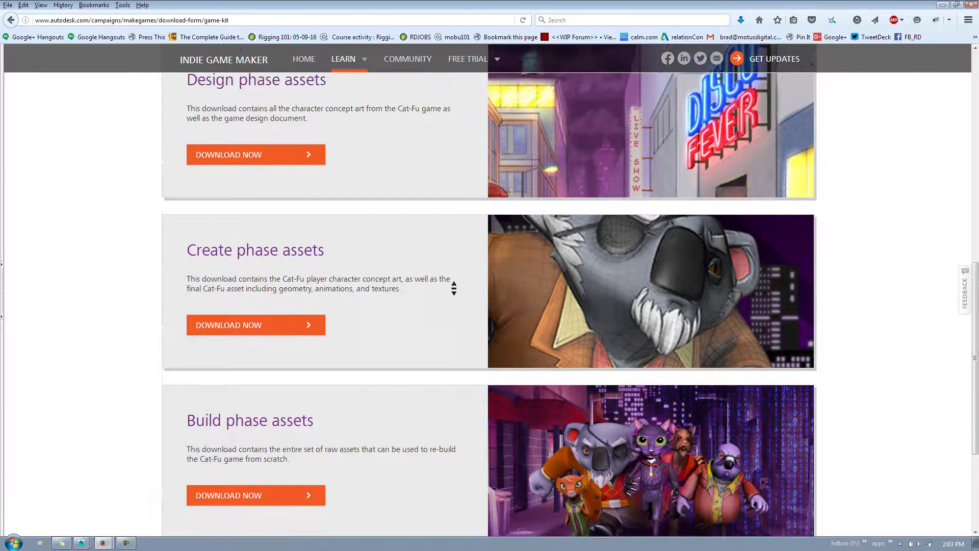
scroll(452, 285, up, 4)
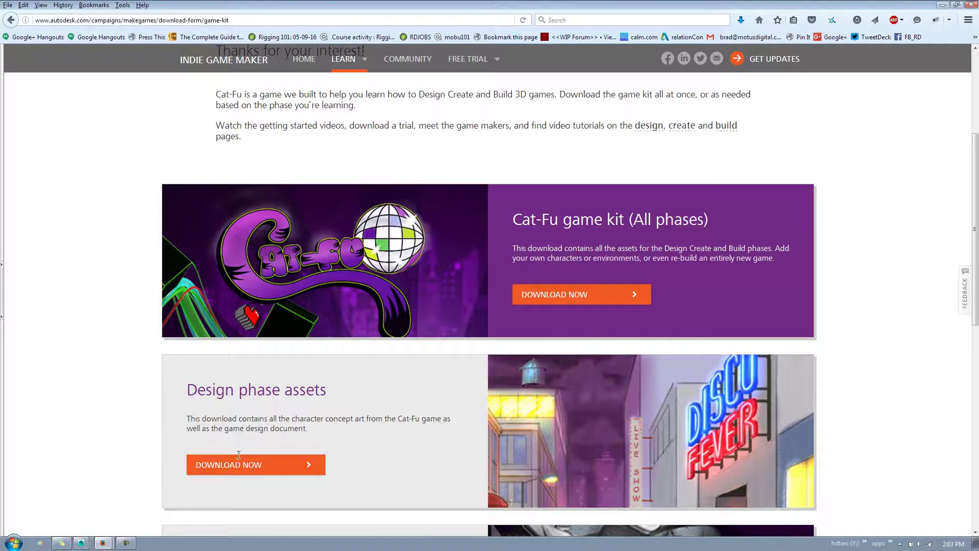
click(81, 542)
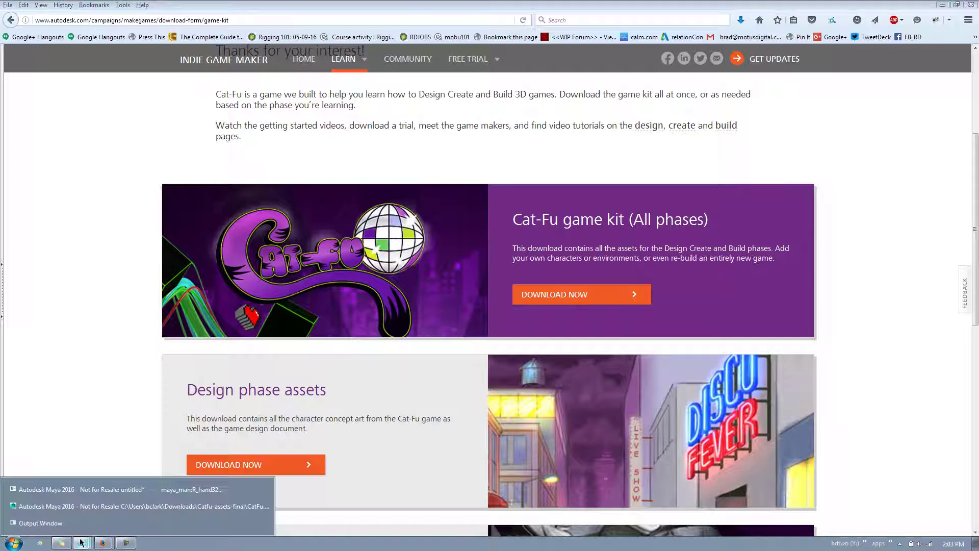
click(102, 505)
Step: Inspect the skeleton by selecting the root joint and the left upper arm joint
alt+drag(532, 316, 492, 317)
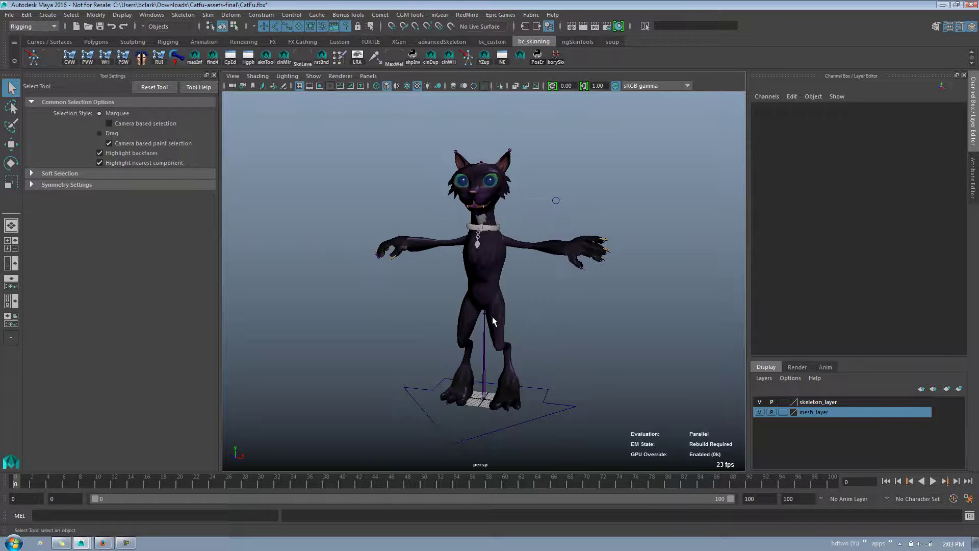
click(485, 333)
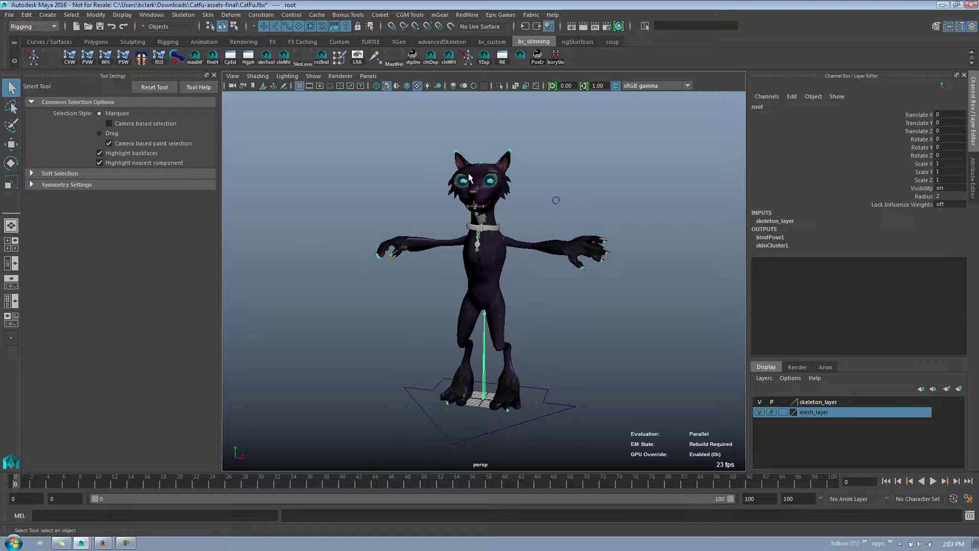
alt+drag(520, 245, 557, 248)
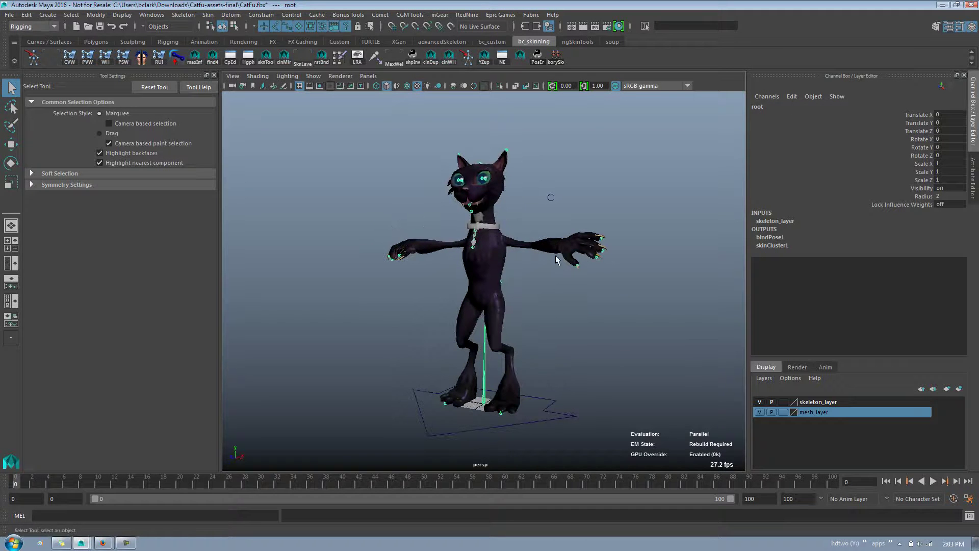
click(545, 250)
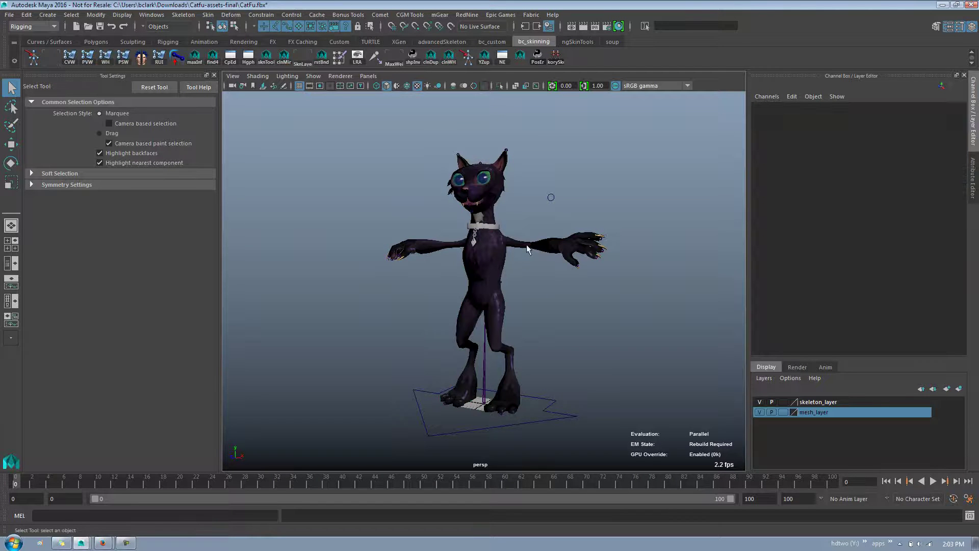
click(527, 248)
click(529, 292)
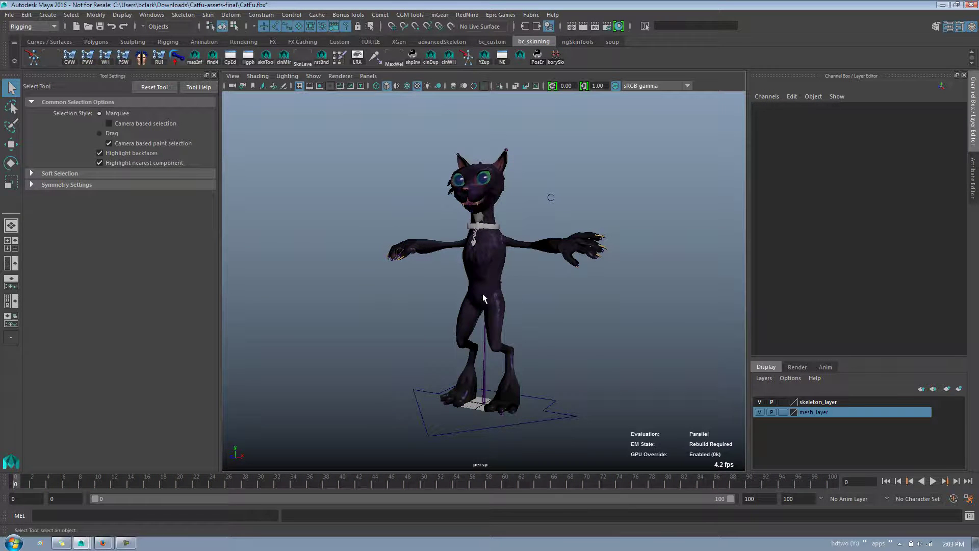
click(487, 337)
right_drag(546, 287, 555, 403)
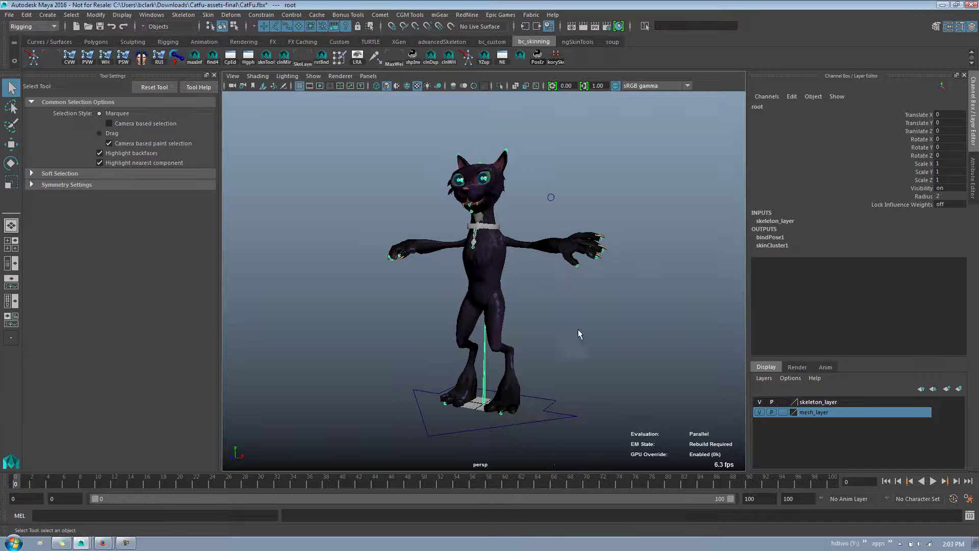
Step: Try zeroing the foot joint's rotation, then undo it to restore the T-pose
drag(952, 133, 951, 153)
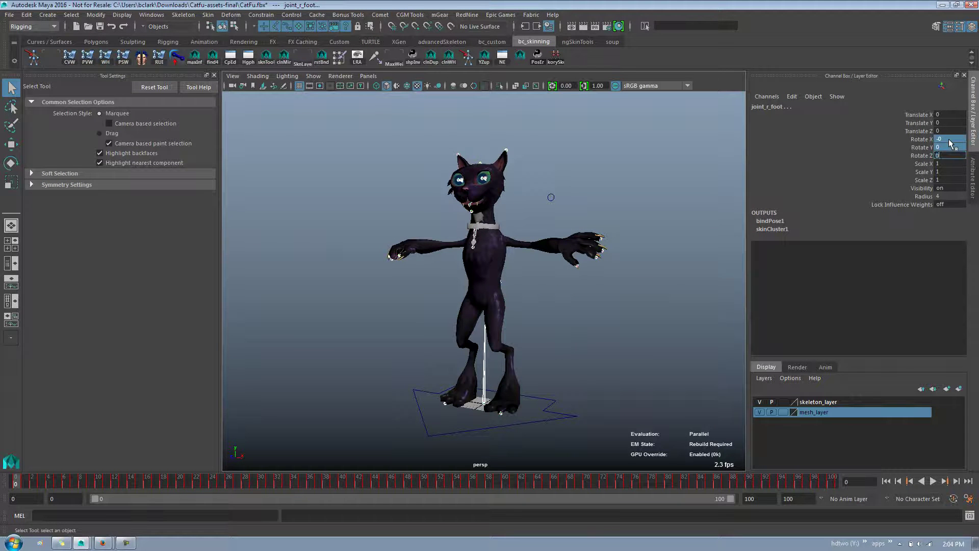
key(Return)
mouse_move(558, 247)
alt+mouse_down()
mouse_move(612, 230)
mouse_move(594, 216)
mouse_move(590, 239)
mouse_move(520, 250)
mouse_move(549, 258)
alt+mouse_up()
key(ctrl+z)
Step: Test sending the cat to its bind pose, undo it, and reselect the body mesh
click(499, 215)
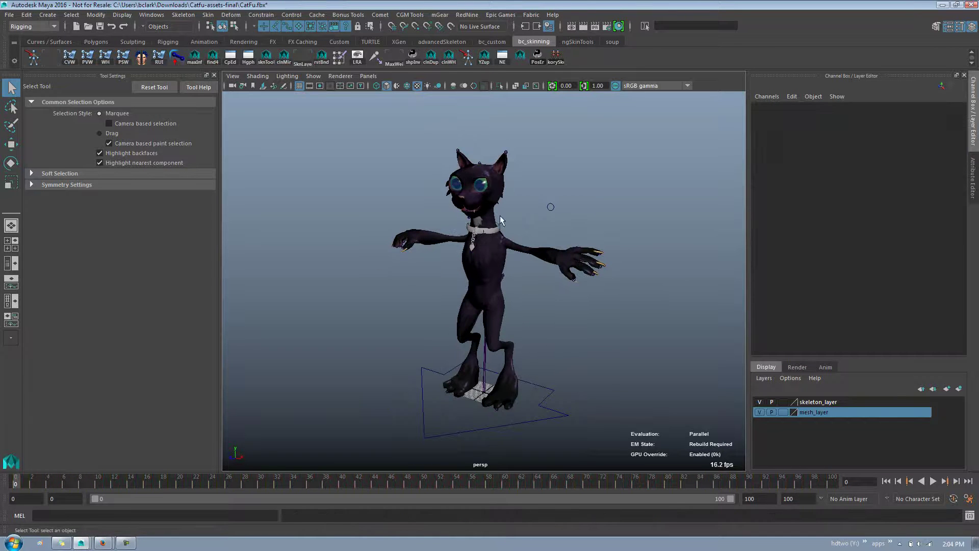
click(207, 15)
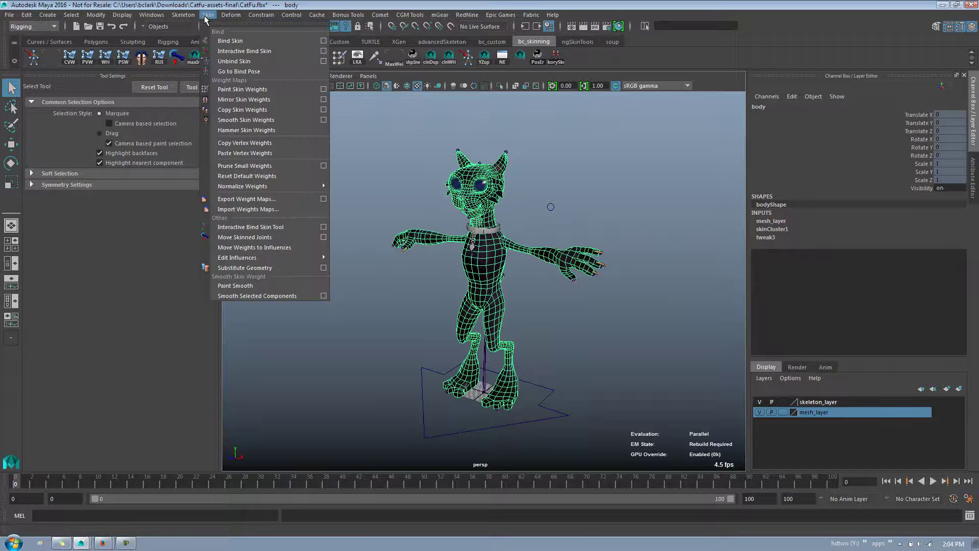
click(239, 72)
alt+drag(399, 308, 434, 329)
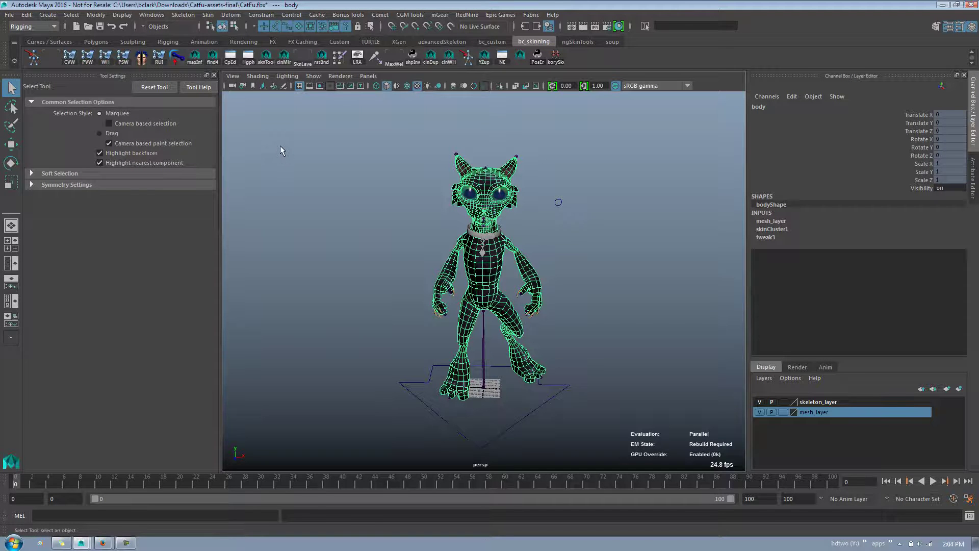
key(ctrl+z)
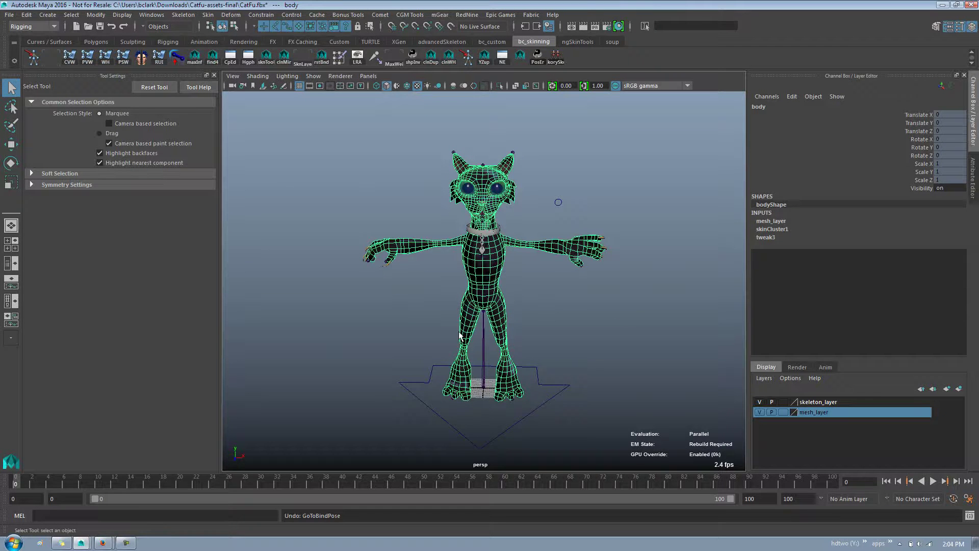
alt+drag(511, 249, 522, 298)
click(569, 297)
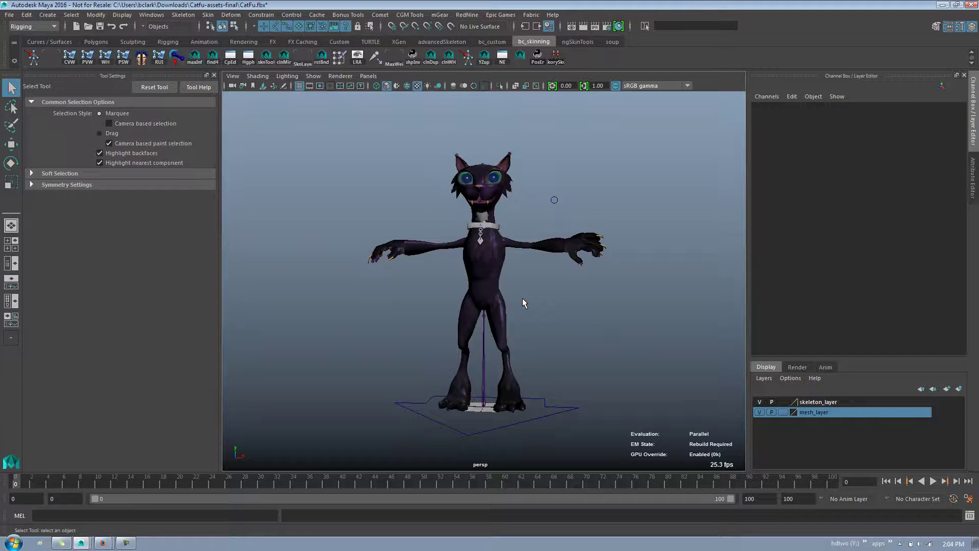
alt+drag(523, 299, 504, 282)
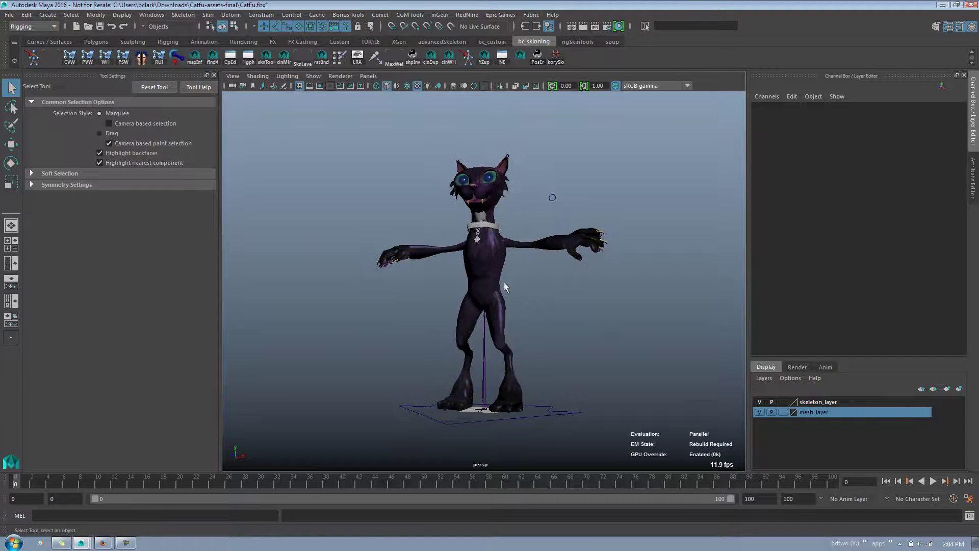
click(498, 279)
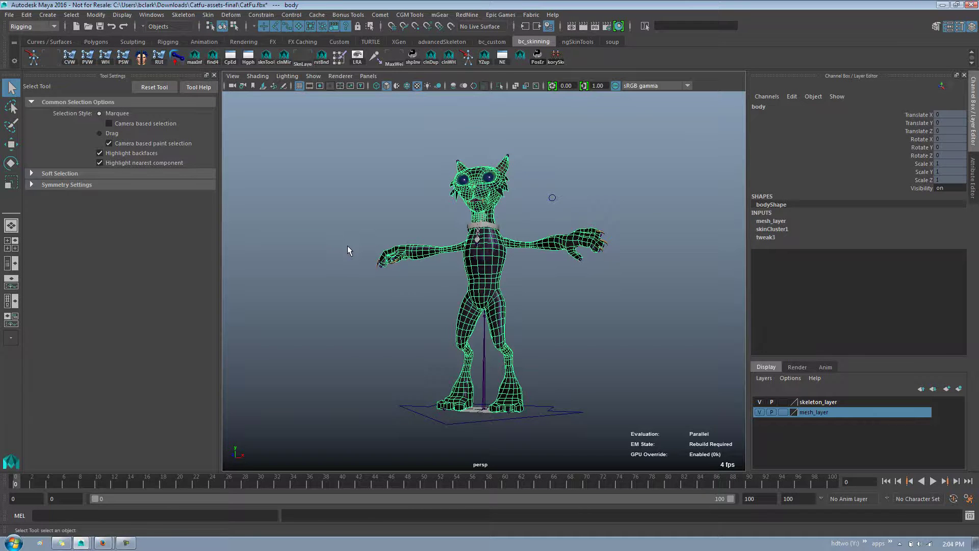
Step: Browse the Skin and Deform menus without running any command
alt+drag(346, 246, 308, 259)
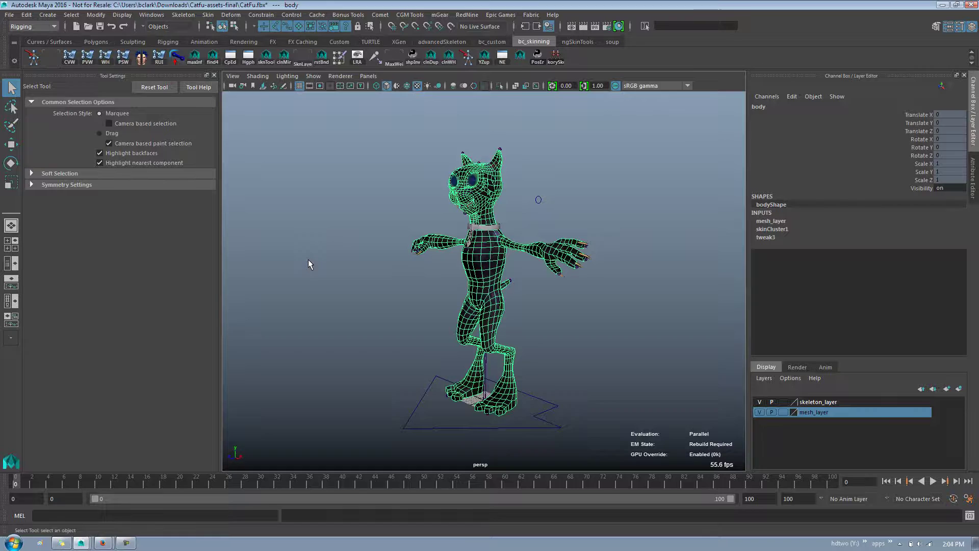
alt+drag(308, 259, 319, 259)
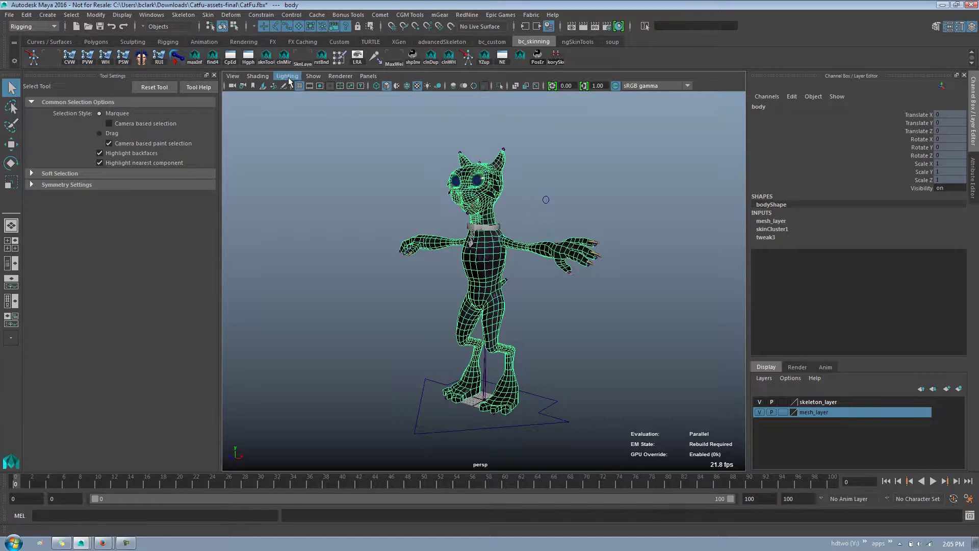
click(208, 16)
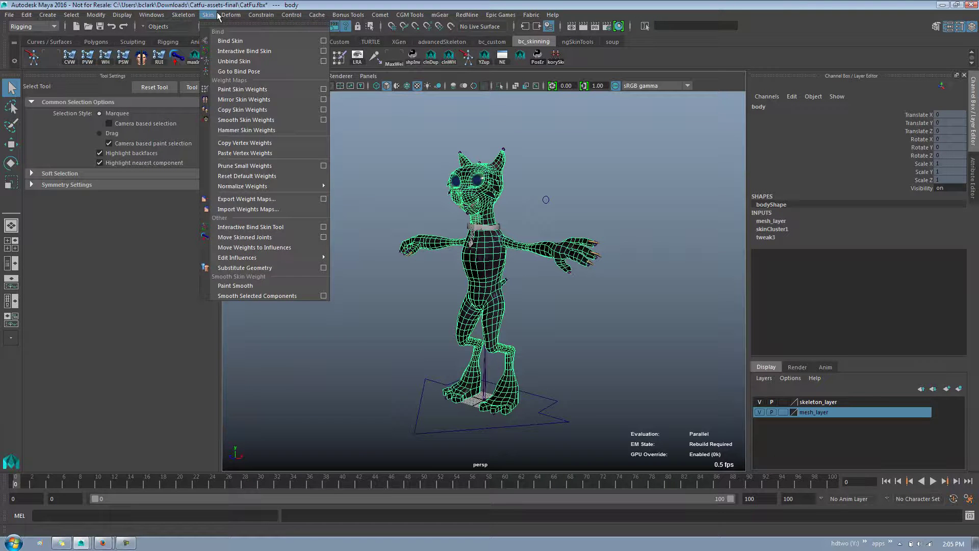
mouse_move(231, 14)
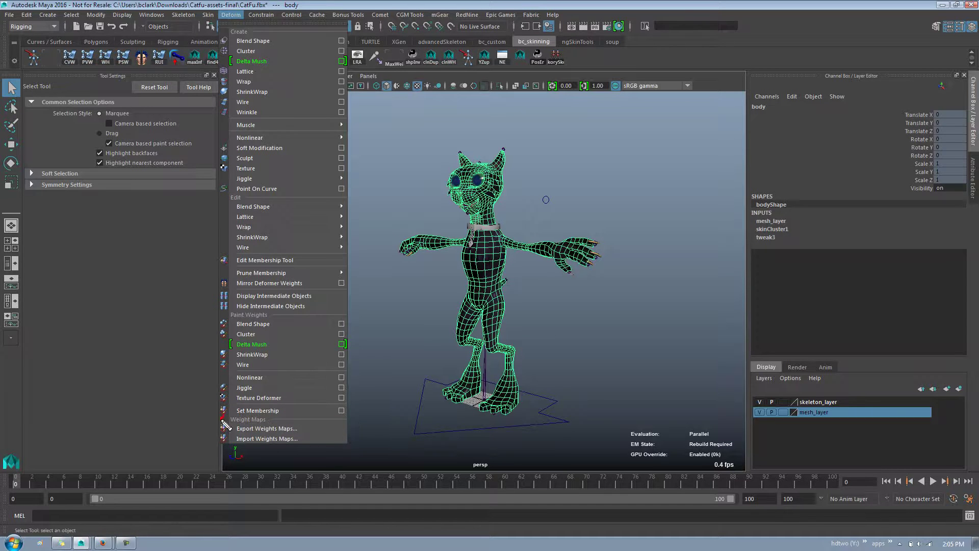
mouse_move(224, 419)
mouse_down()
mouse_move(324, 451)
mouse_move(327, 406)
mouse_move(236, 414)
mouse_up()
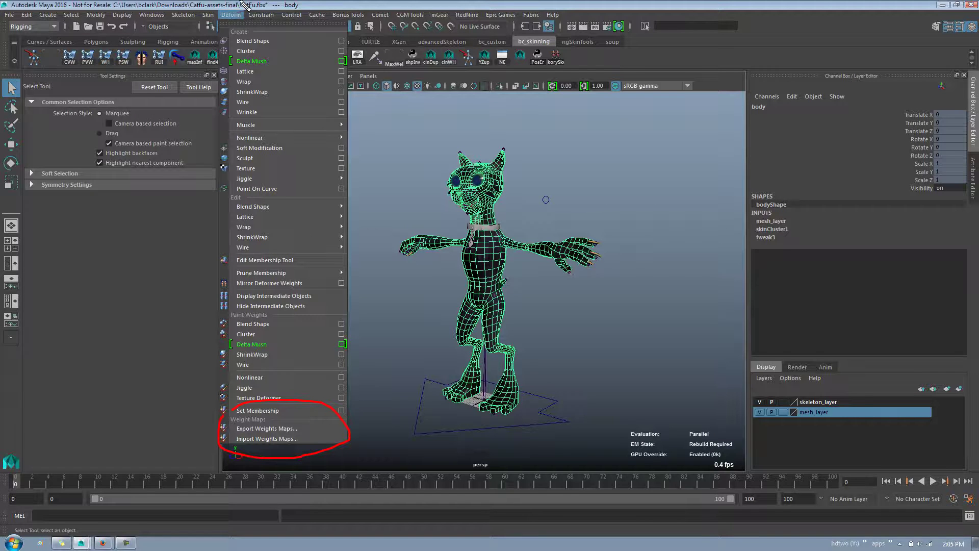
mouse_move(206, 25)
mouse_down()
mouse_move(232, 3)
mouse_move(265, 18)
mouse_up()
drag(232, 426, 272, 428)
key(Escape)
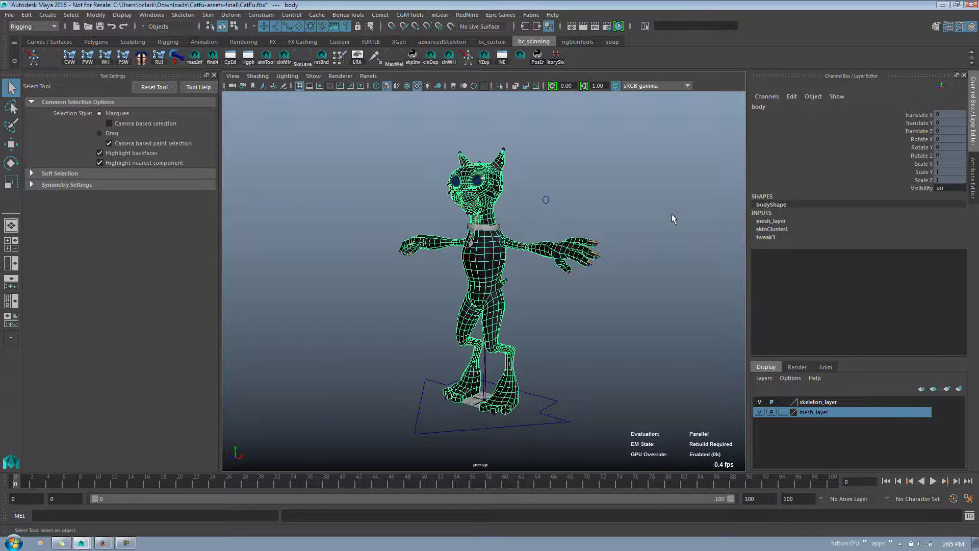
Step: Open Export Deformer Weights Options with skinCluster1 selected, moved left off the cat
click(775, 228)
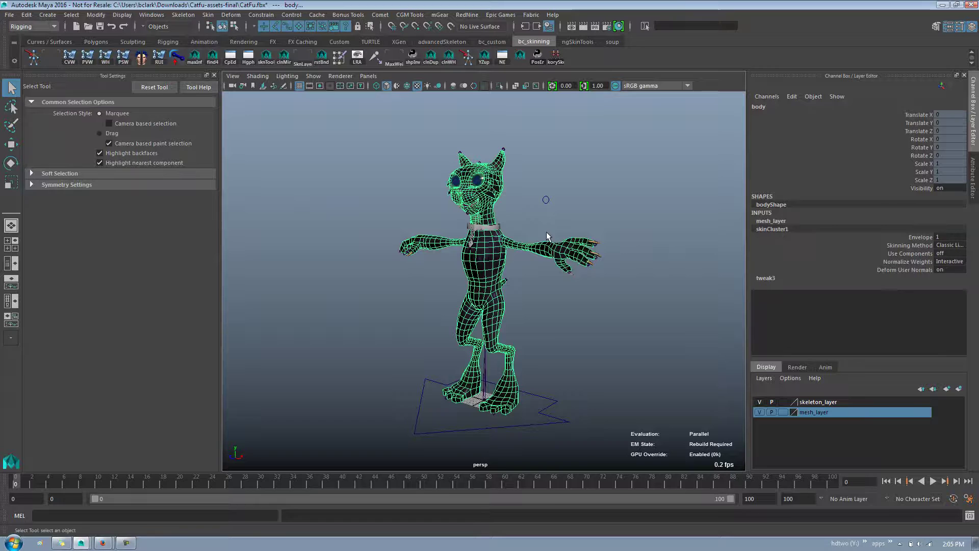
click(230, 14)
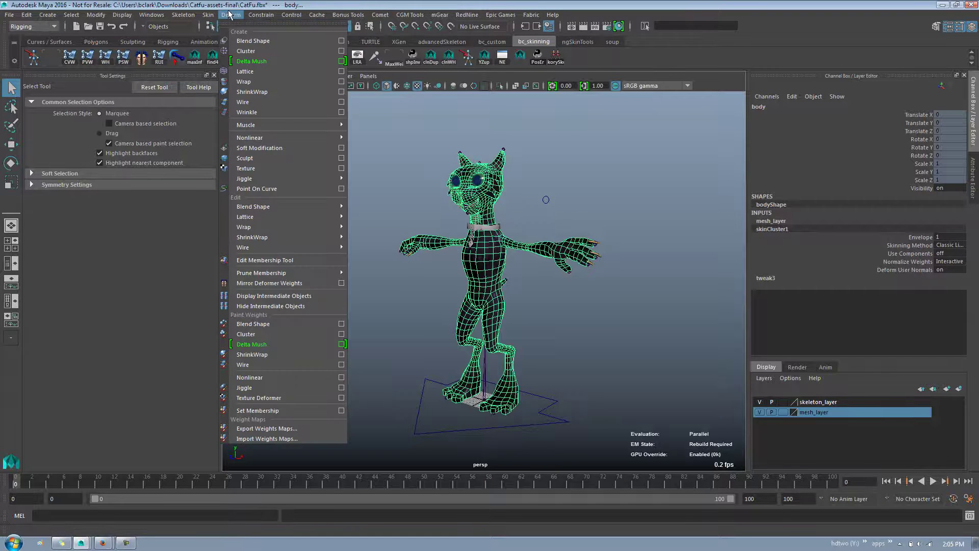
click(307, 426)
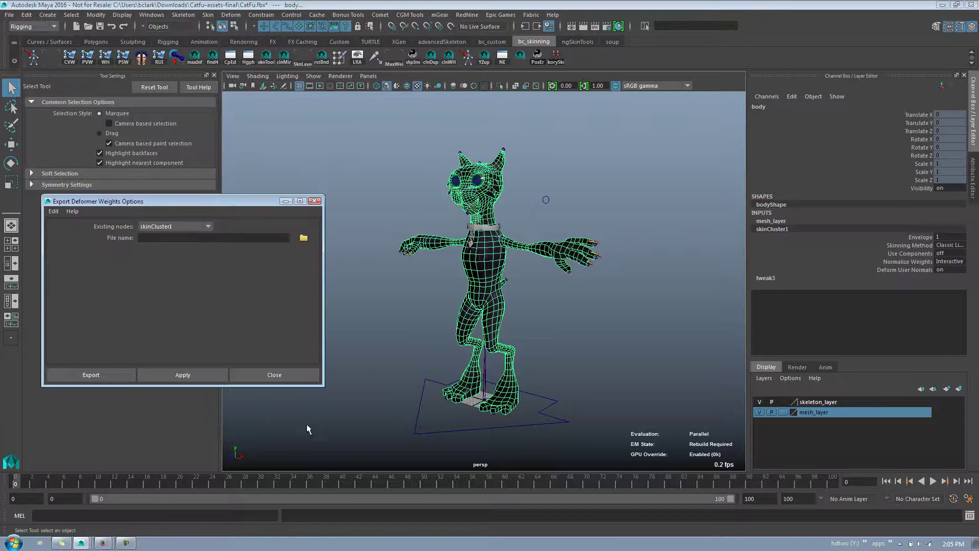
drag(153, 201, 313, 103)
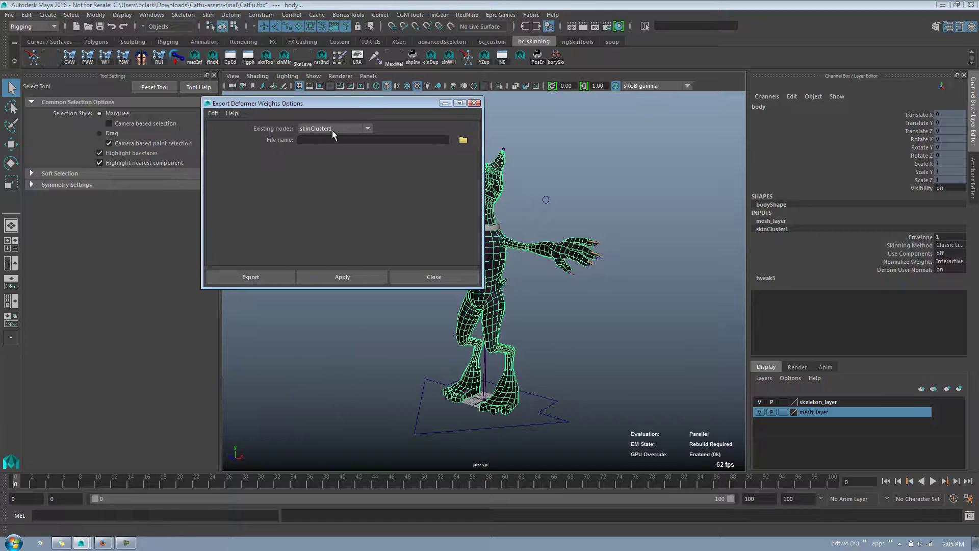
click(331, 132)
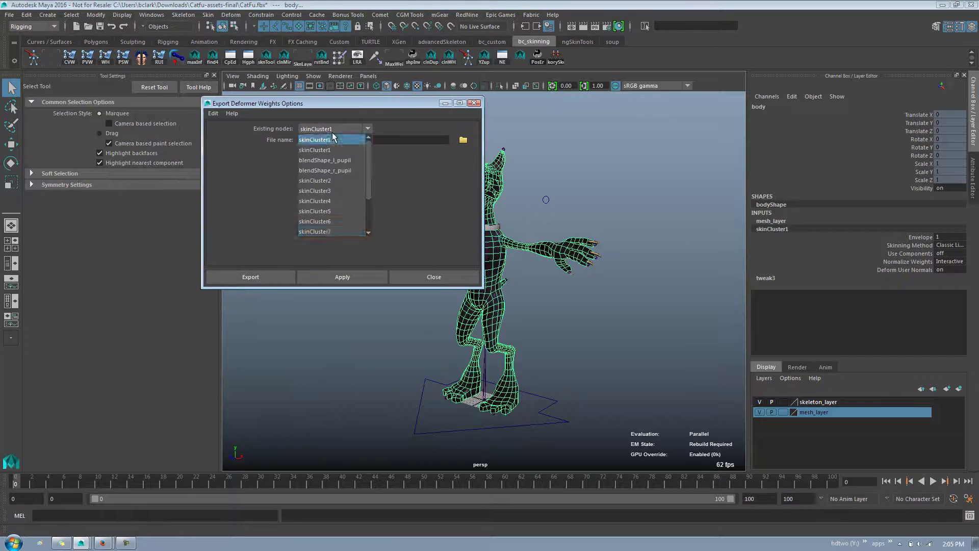
click(375, 145)
drag(391, 106, 287, 111)
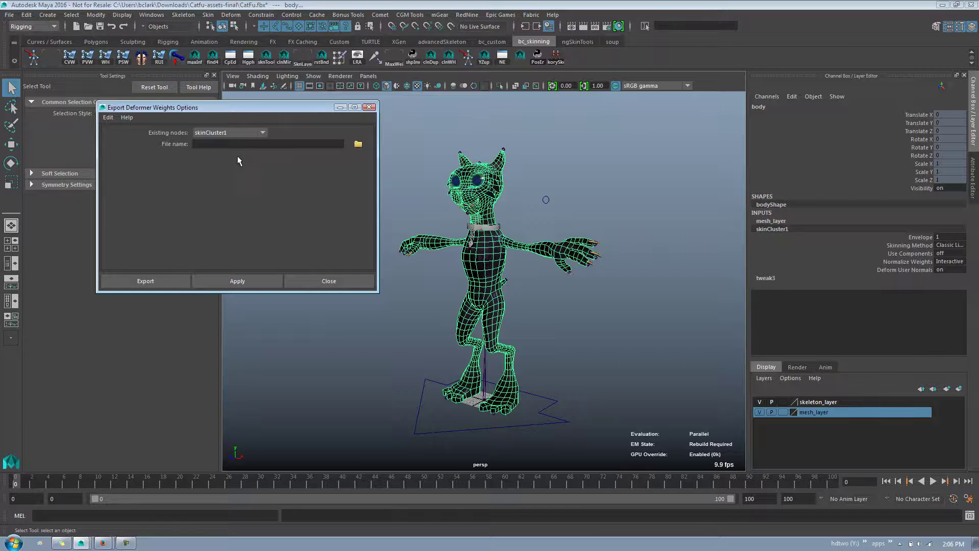
click(552, 183)
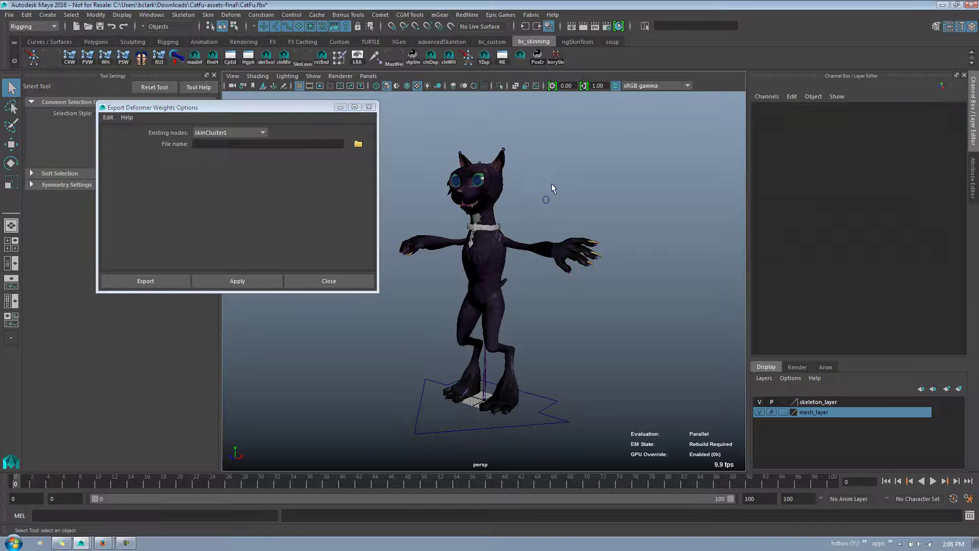
click(481, 180)
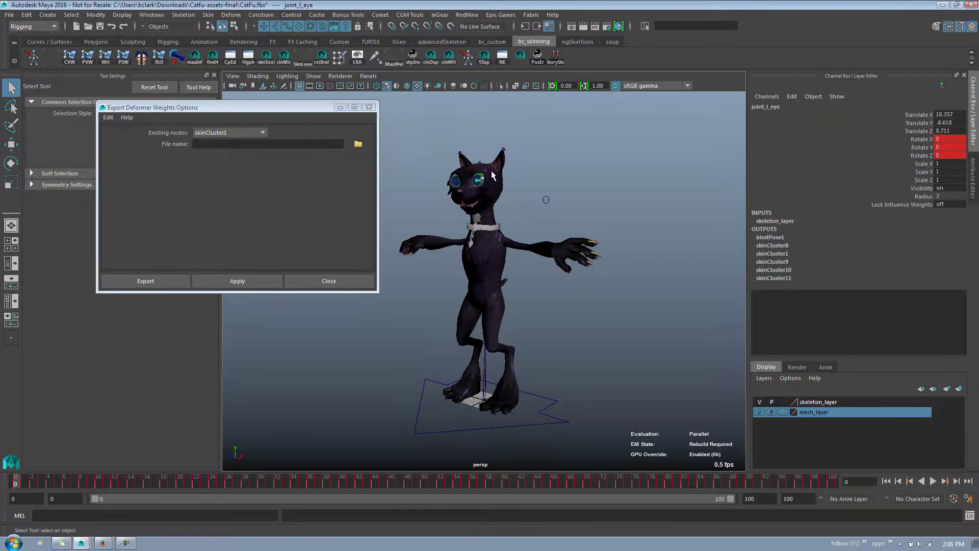
click(488, 175)
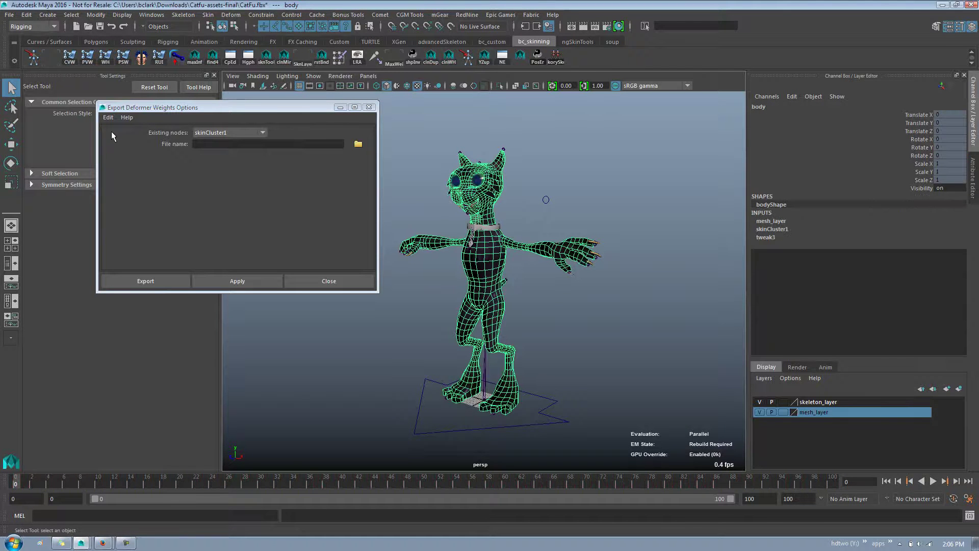
click(108, 119)
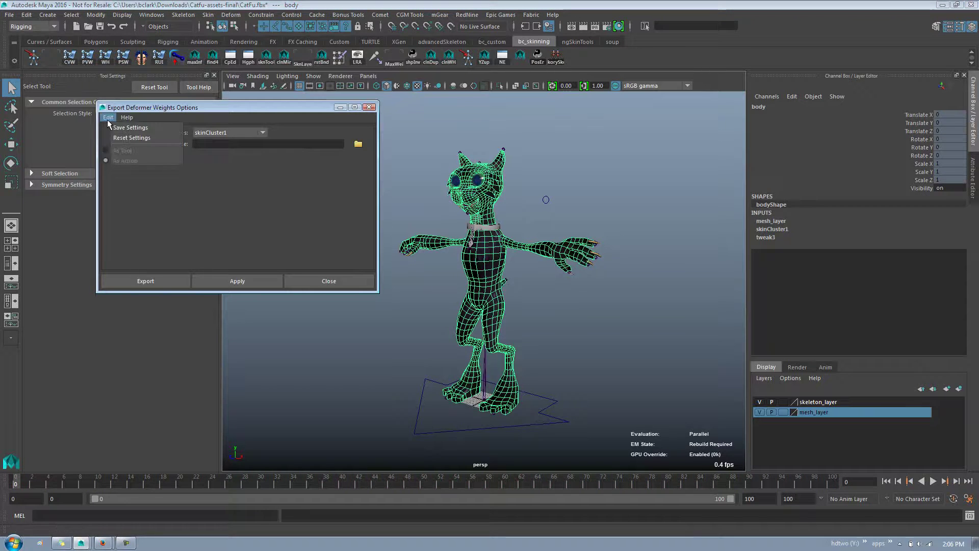
click(173, 197)
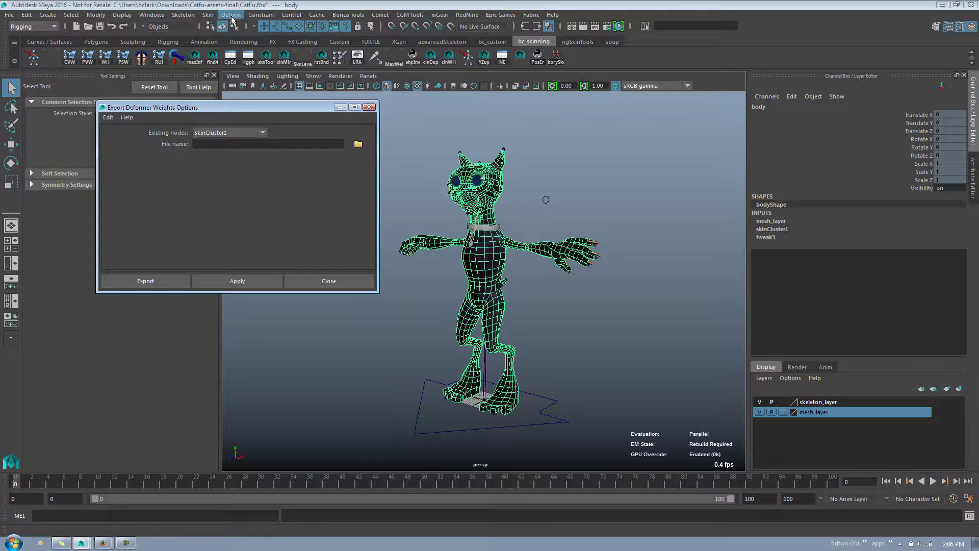
click(482, 180)
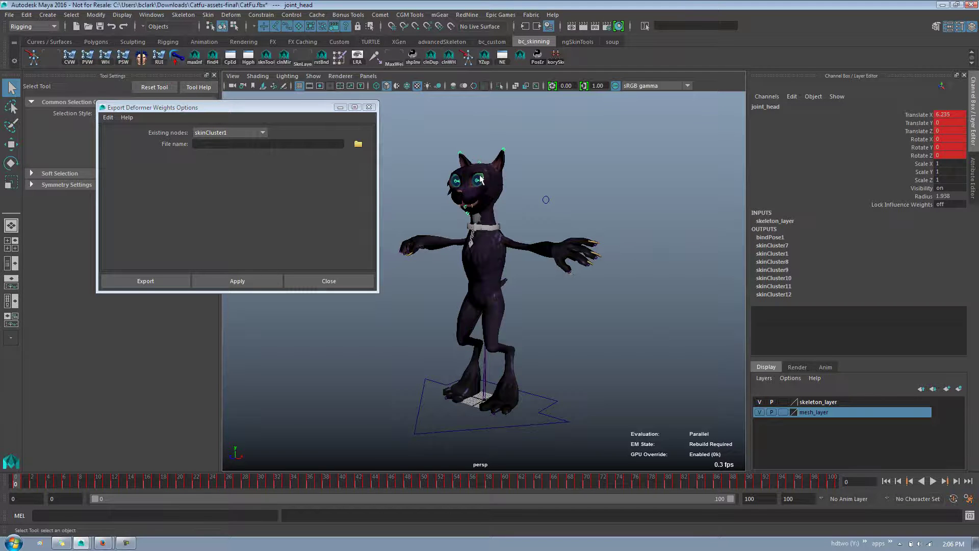
key(f)
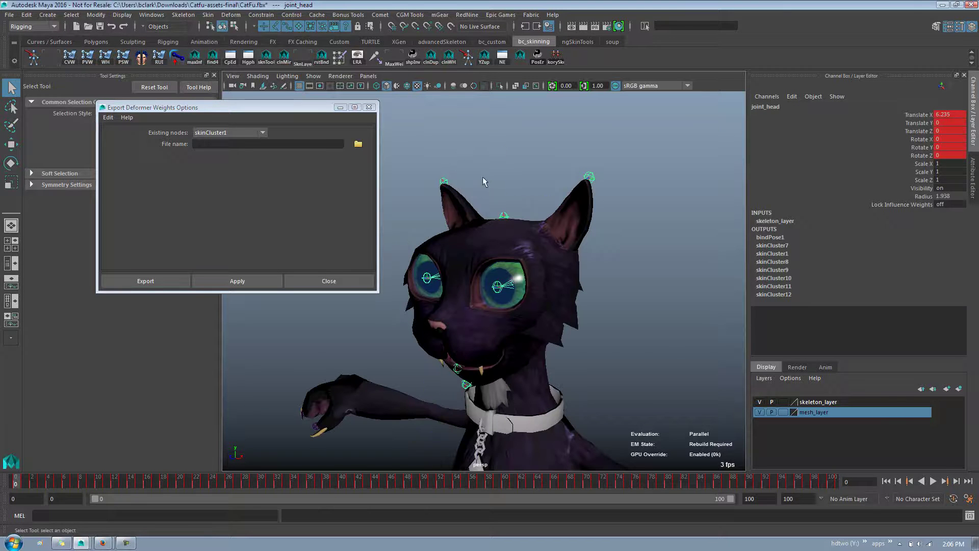
click(499, 272)
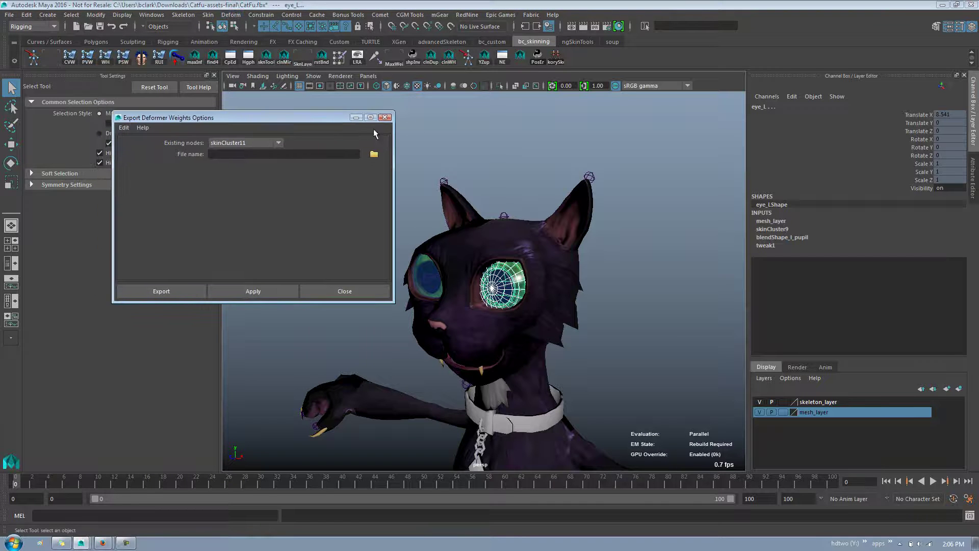
click(386, 118)
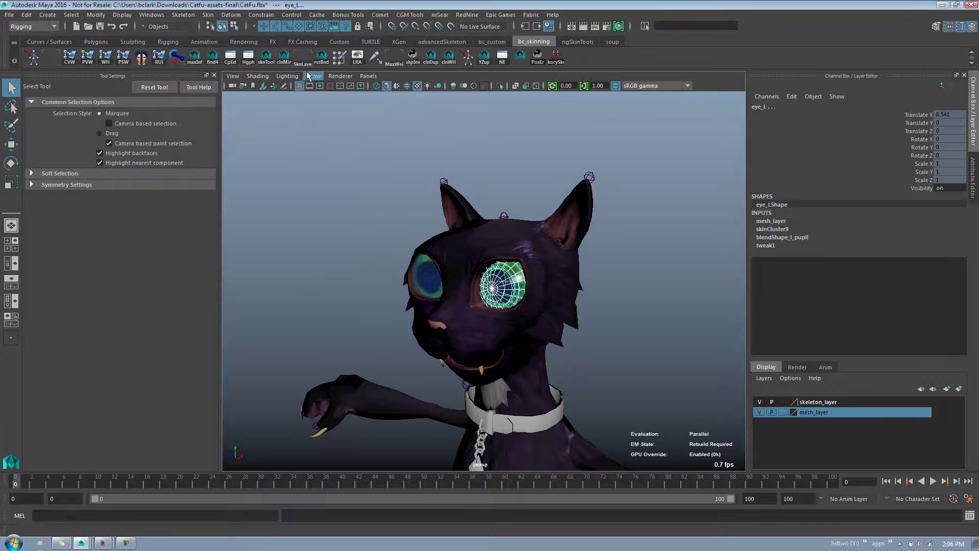
click(467, 277)
key(g)
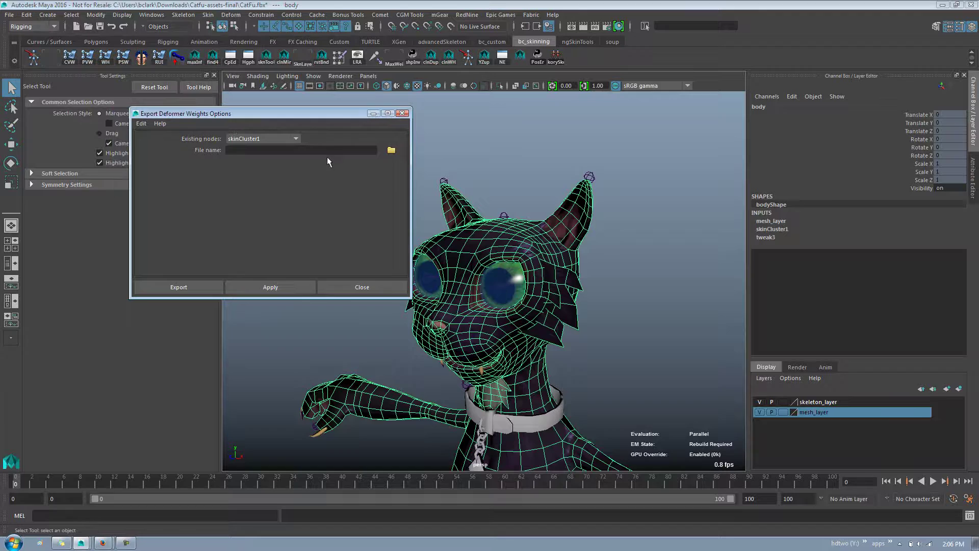
Step: Name the weights file catFuBody, export skinCluster1's weights, and clear the body selection
click(393, 151)
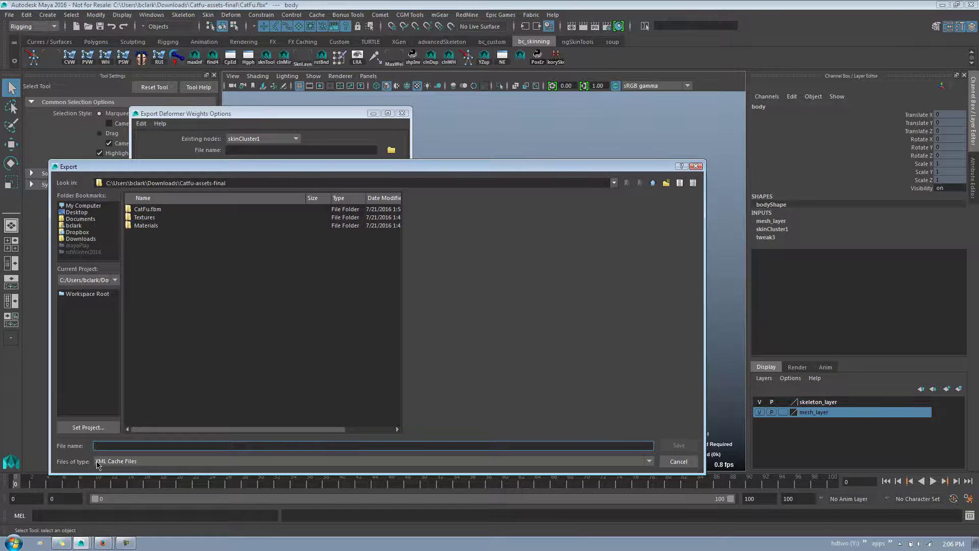
mouse_move(109, 417)
mouse_down()
mouse_move(118, 465)
mouse_move(129, 465)
mouse_up()
text(catF)
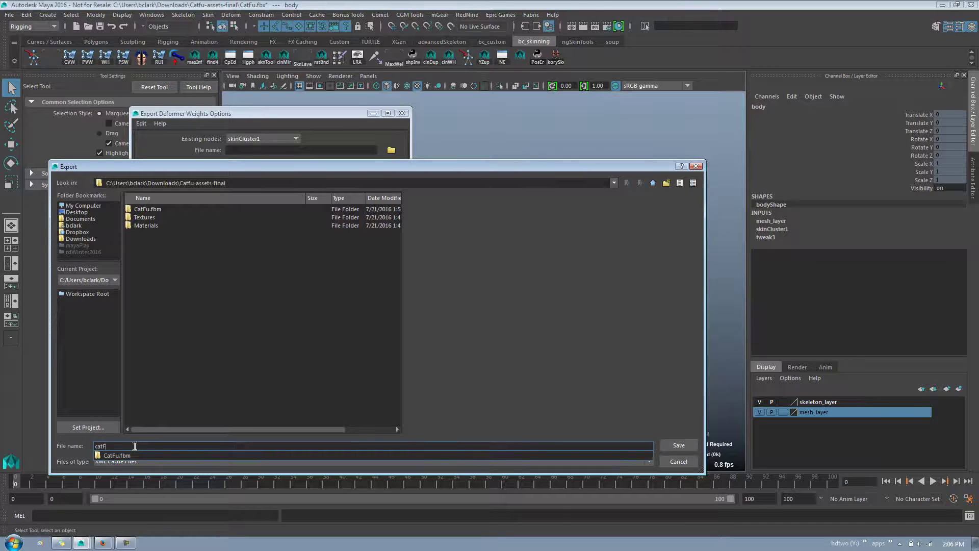
text(uBod)
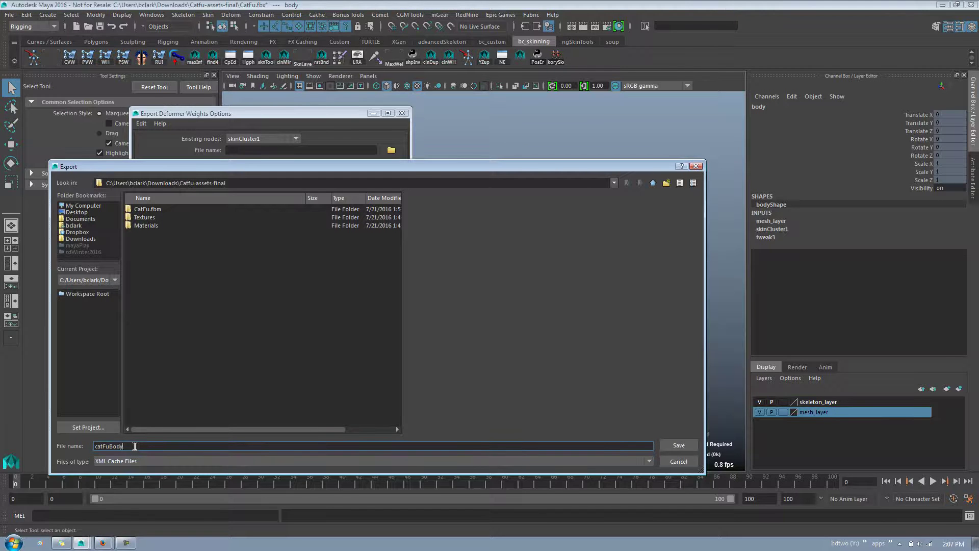
text(y)
key(Return)
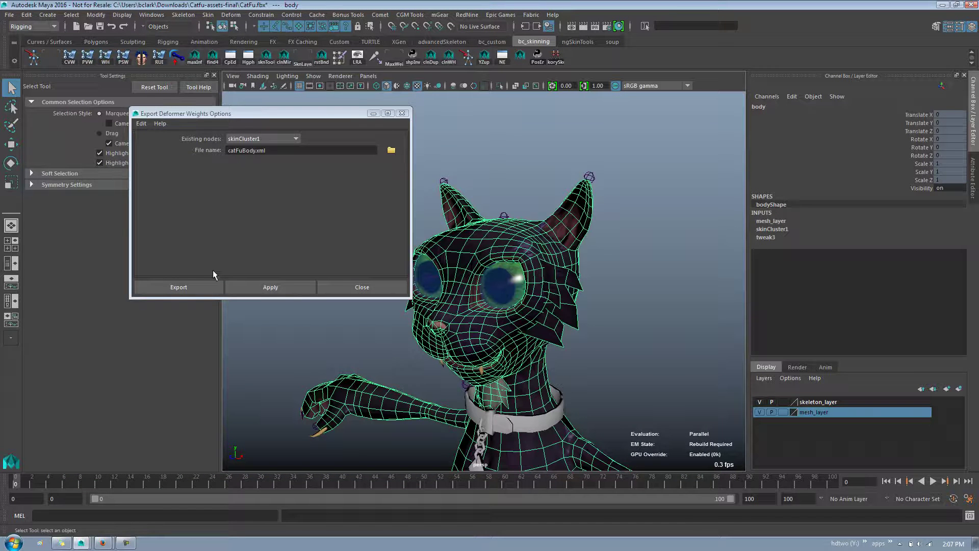
click(238, 289)
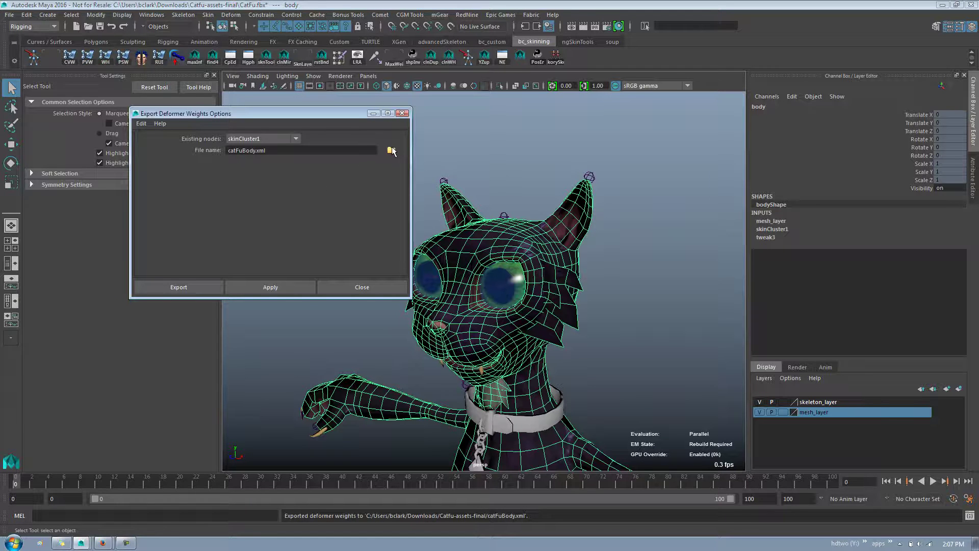
drag(367, 516, 526, 525)
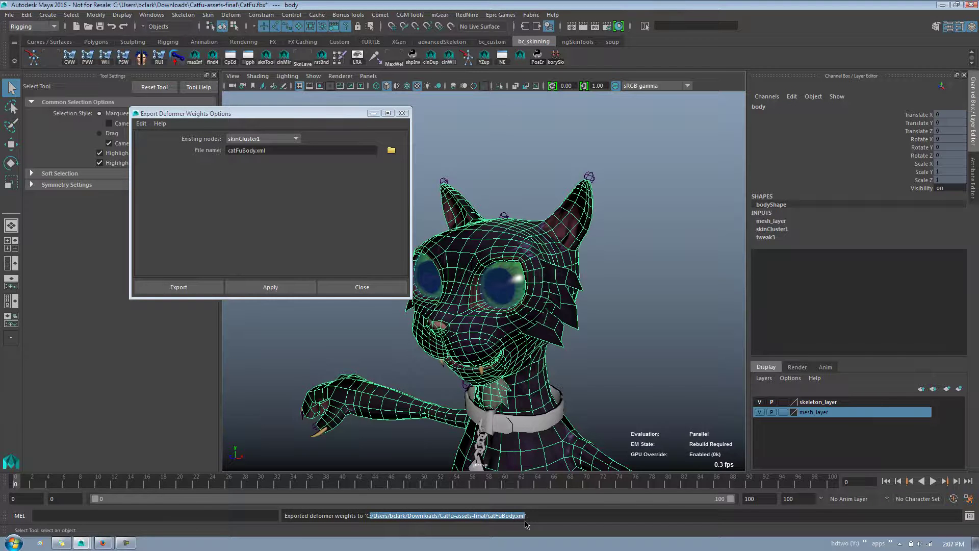
click(526, 185)
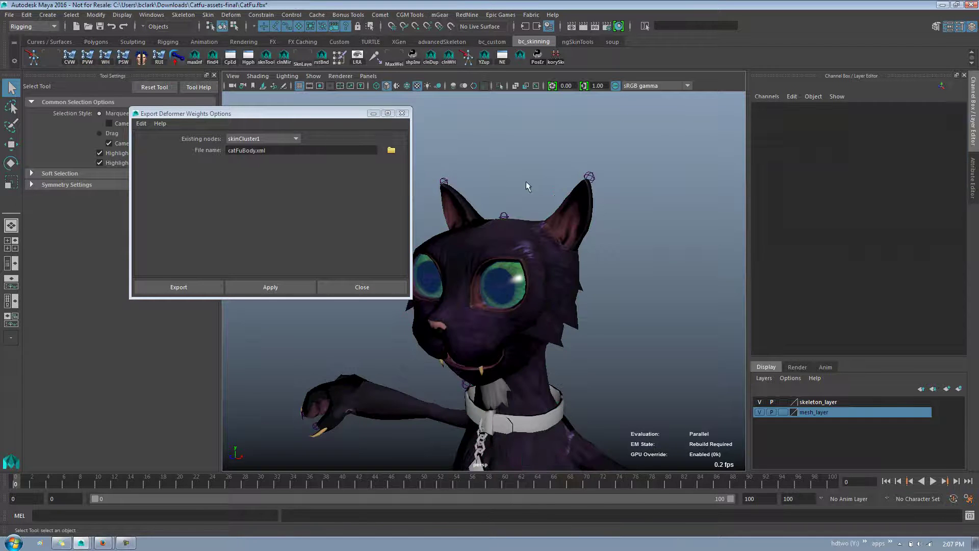
Step: Close the export dialog and drag the body's skinCluster1 Envelope down to 0
click(360, 290)
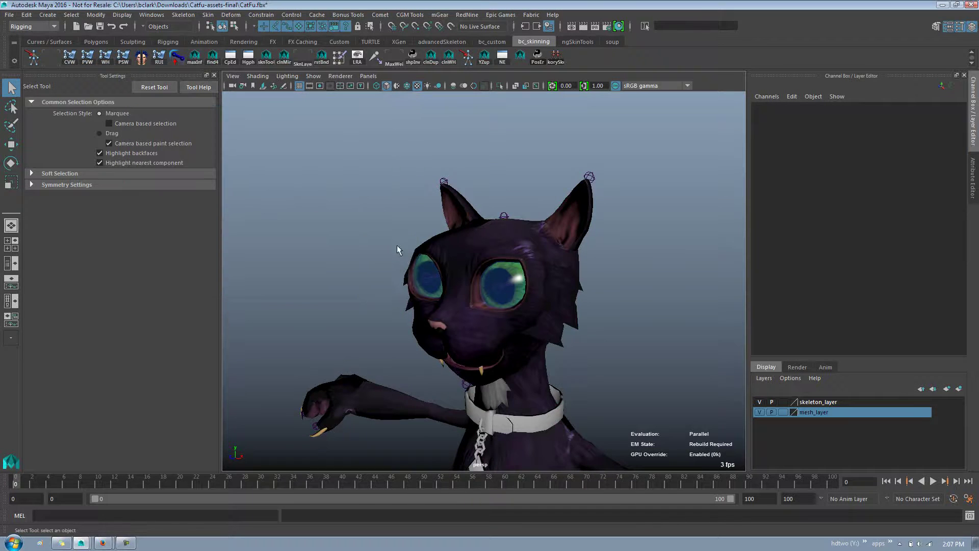
alt+right_drag(396, 244, 240, 232)
click(421, 245)
click(778, 227)
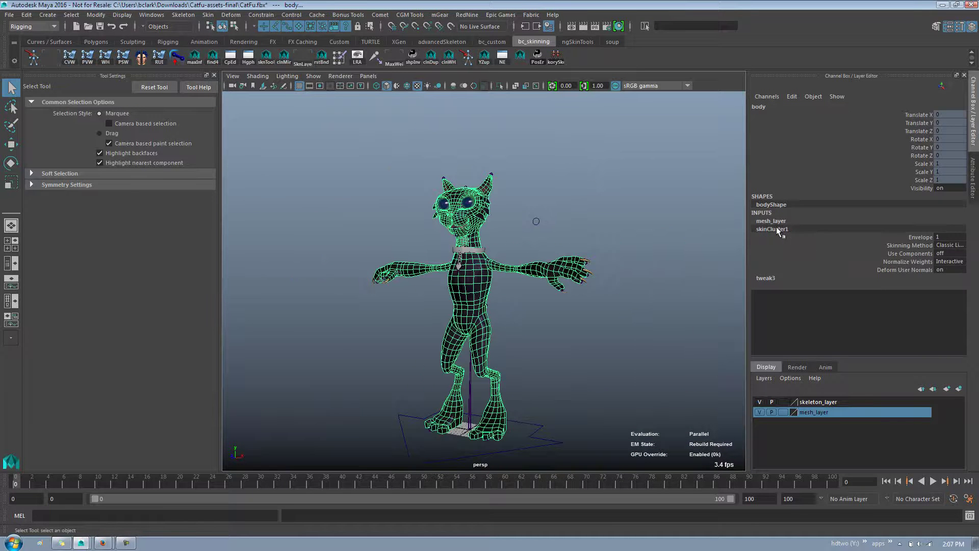
click(848, 237)
middle_drag(609, 244, 540, 251)
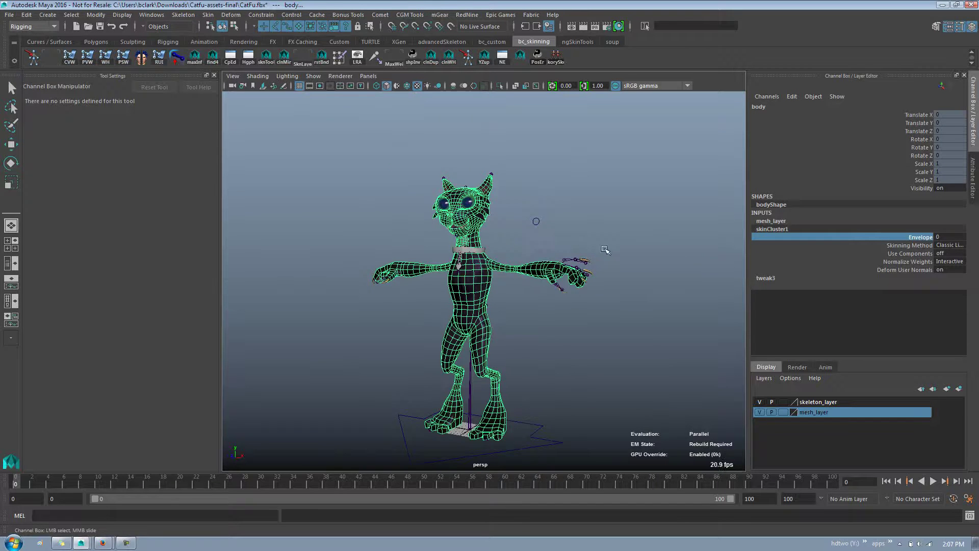
alt+drag(607, 250, 585, 249)
scroll(525, 250, up, 5)
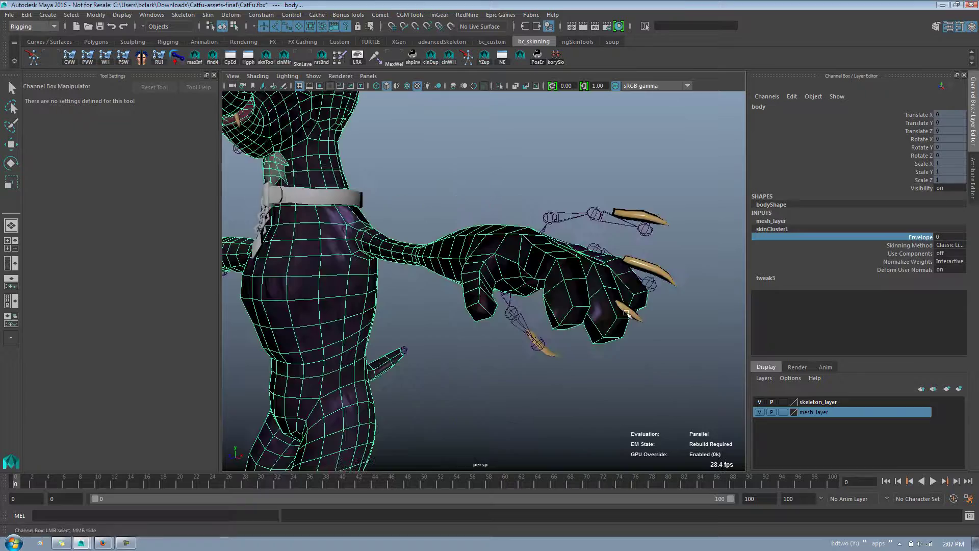
alt+drag(525, 250, 596, 306)
alt+middle_drag(597, 306, 590, 275)
alt+right_drag(590, 276, 412, 291)
alt+drag(413, 290, 556, 242)
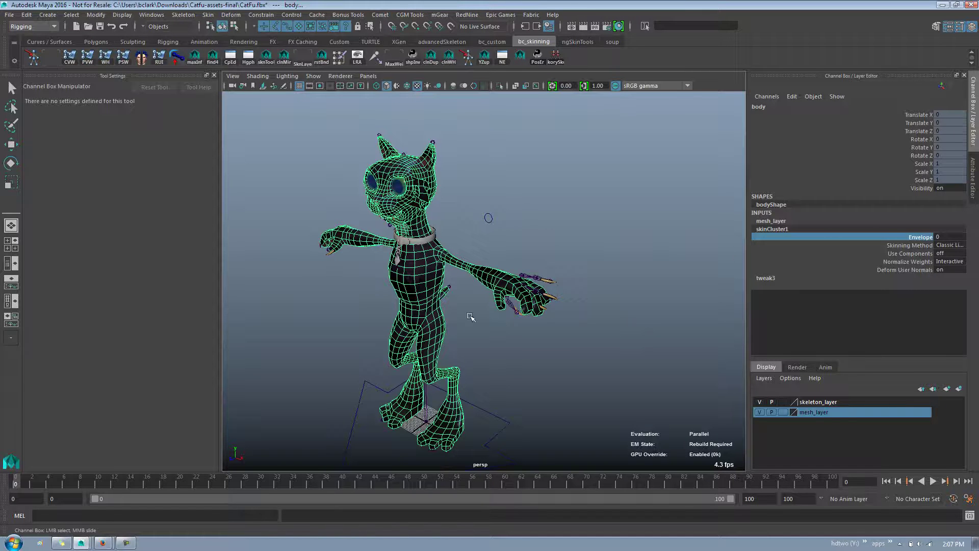
Step: Select the left lower arm joint and switch the display to wireframe
key(q)
click(490, 276)
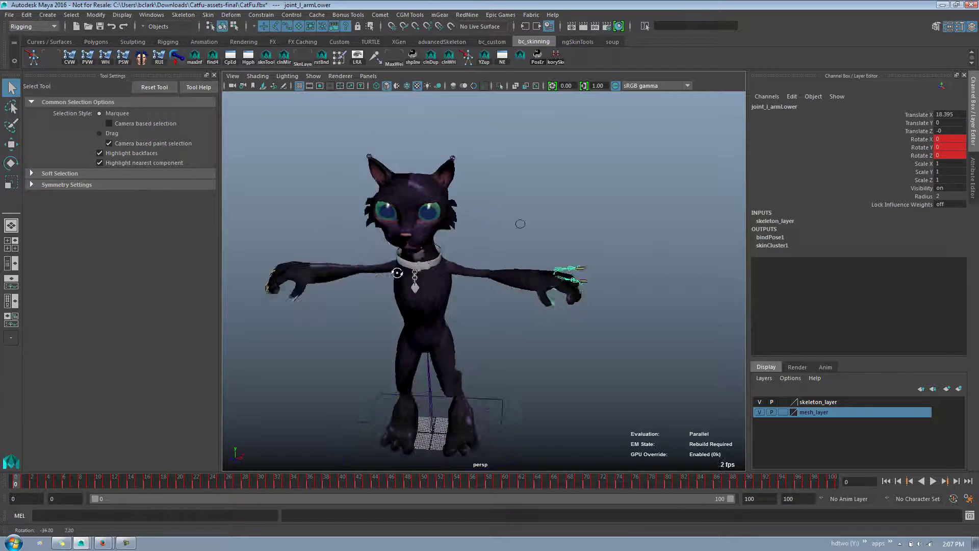
key(3)
key(4)
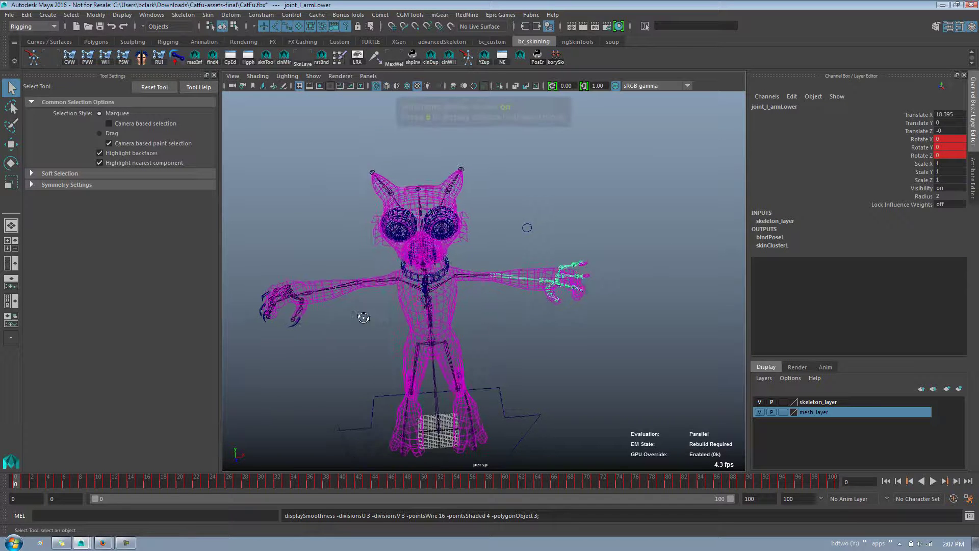
alt+drag(402, 278, 491, 280)
Step: Test-bend the left forearm about X, then undo it back to zero rotation
key(e)
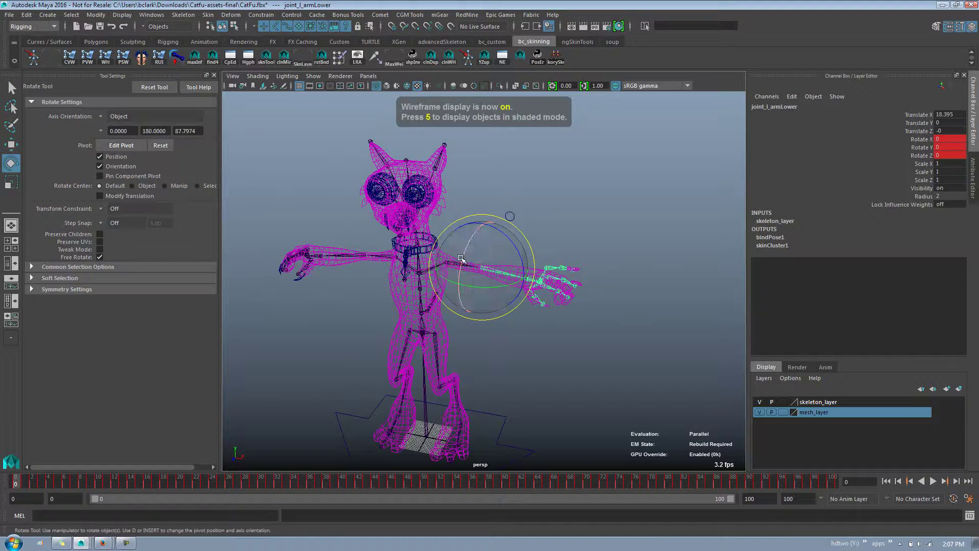
drag(470, 238, 482, 223)
key(ctrl+z)
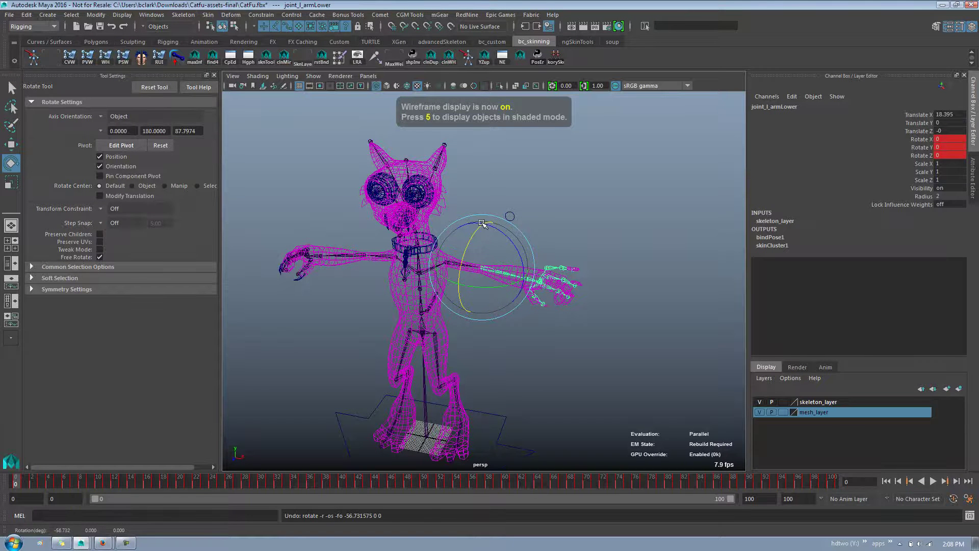
key(ctrl+a)
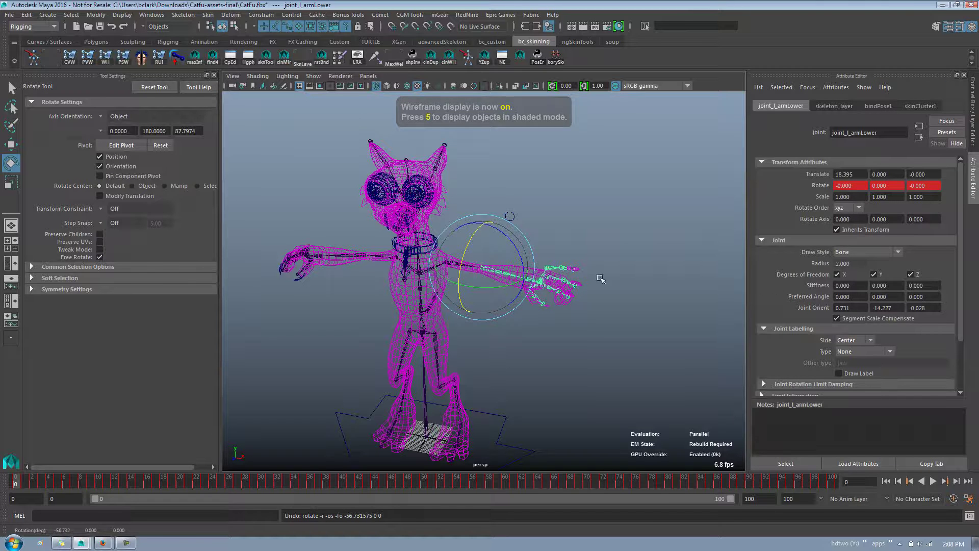
alt+middle_drag(521, 265, 517, 254)
key(ctrl+a)
click(517, 254)
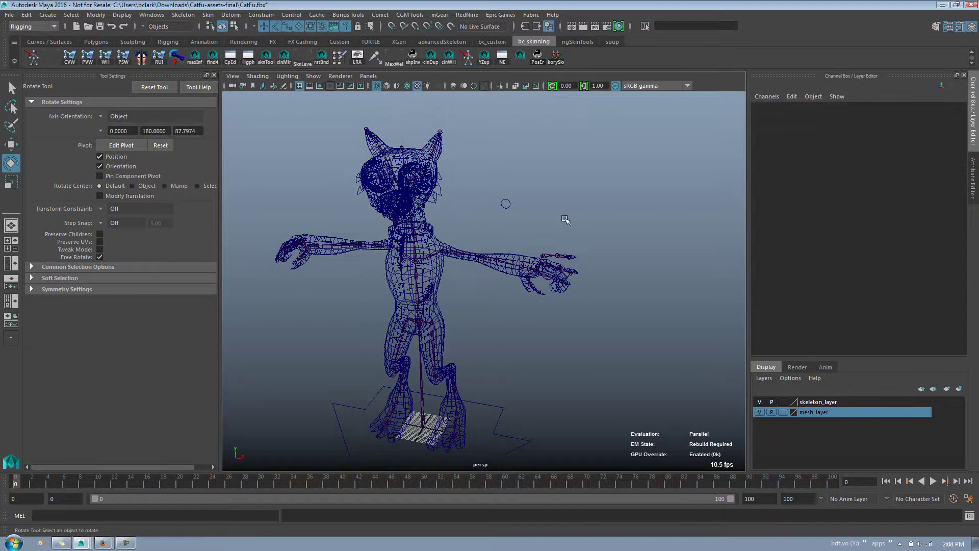
alt+drag(546, 207, 482, 286)
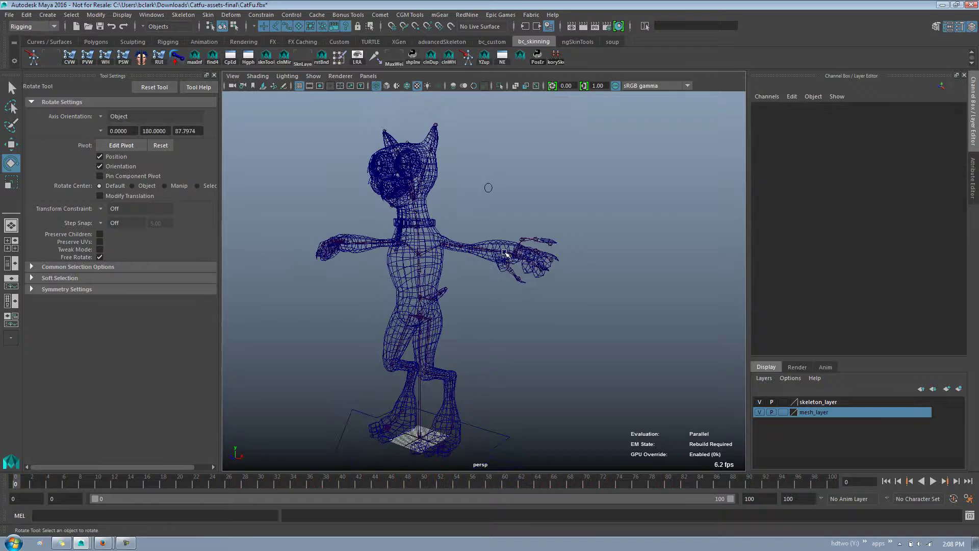
Step: Select the body mesh and look at the Edit menu's delete options without using them
click(436, 257)
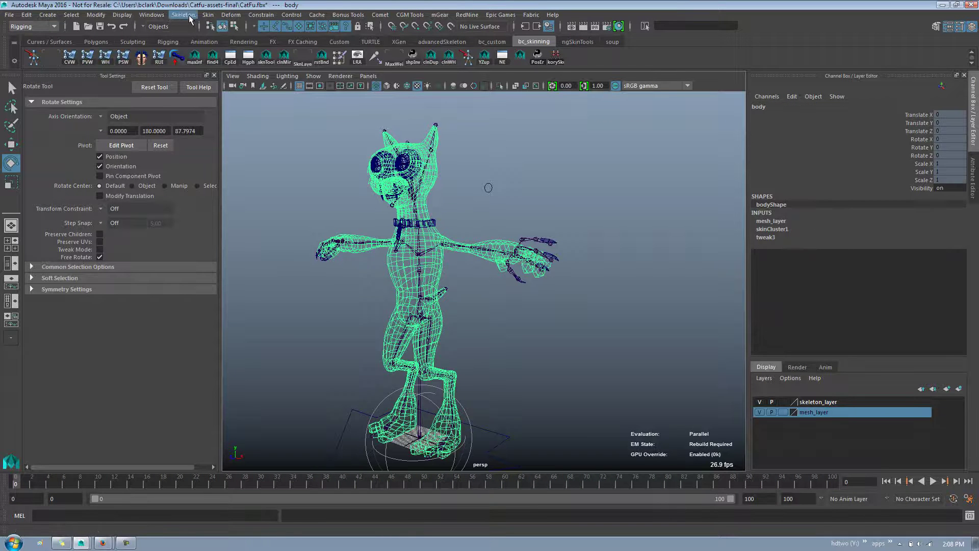
click(26, 14)
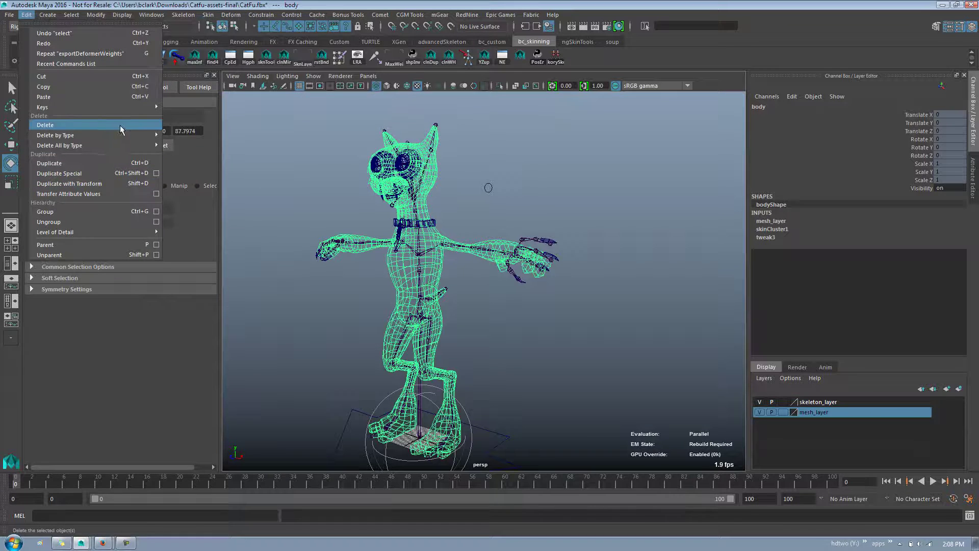
mouse_move(167, 137)
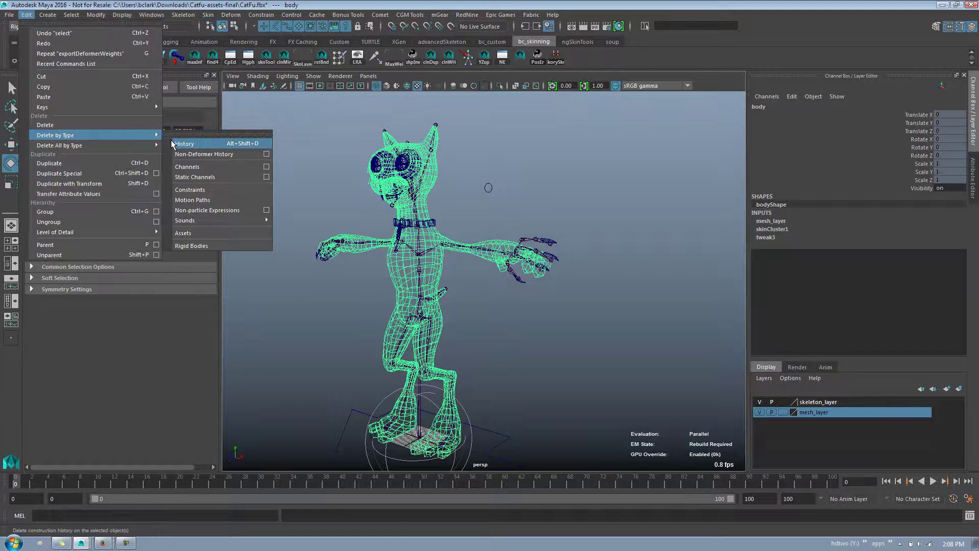
click(244, 16)
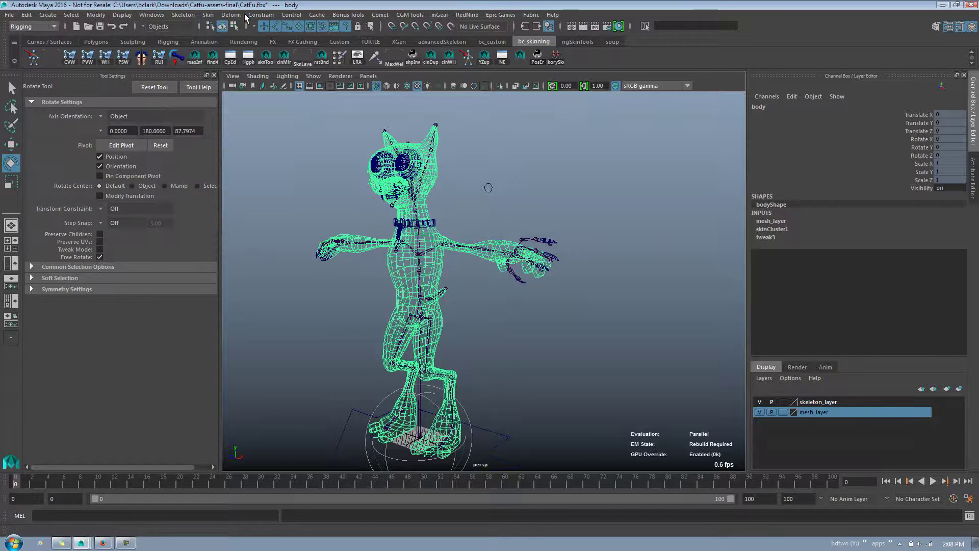
Step: Unbind the body's skin with history deleted, then close the Unbind Skin options
click(241, 15)
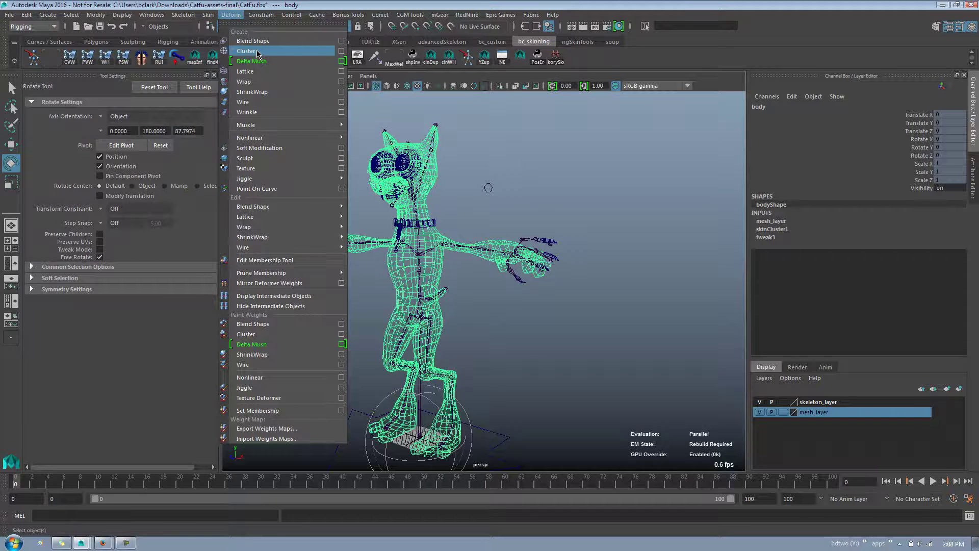
mouse_move(289, 131)
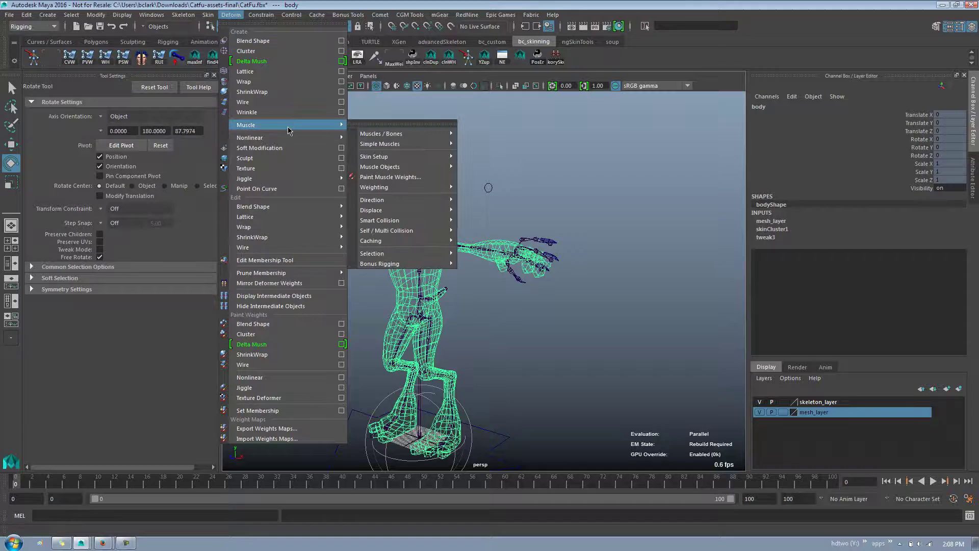
click(208, 15)
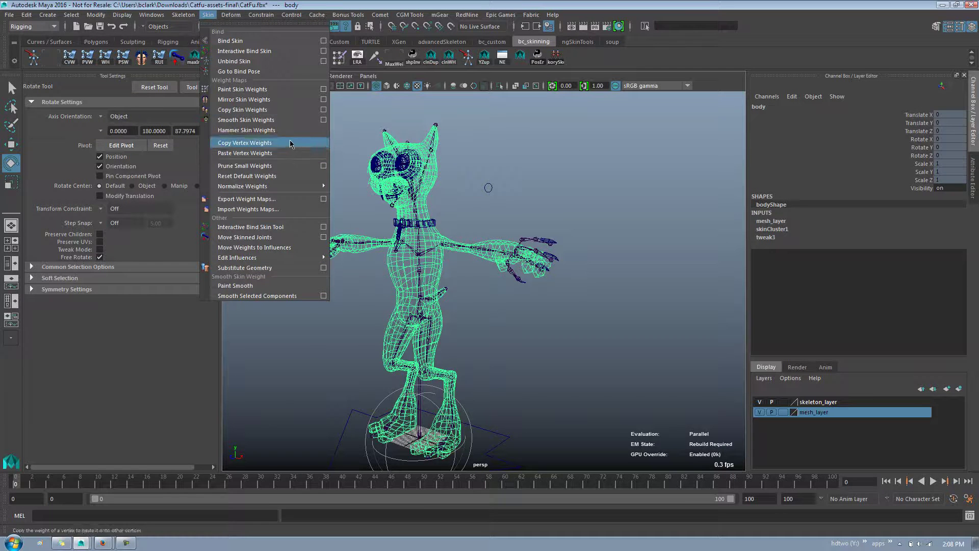
click(323, 62)
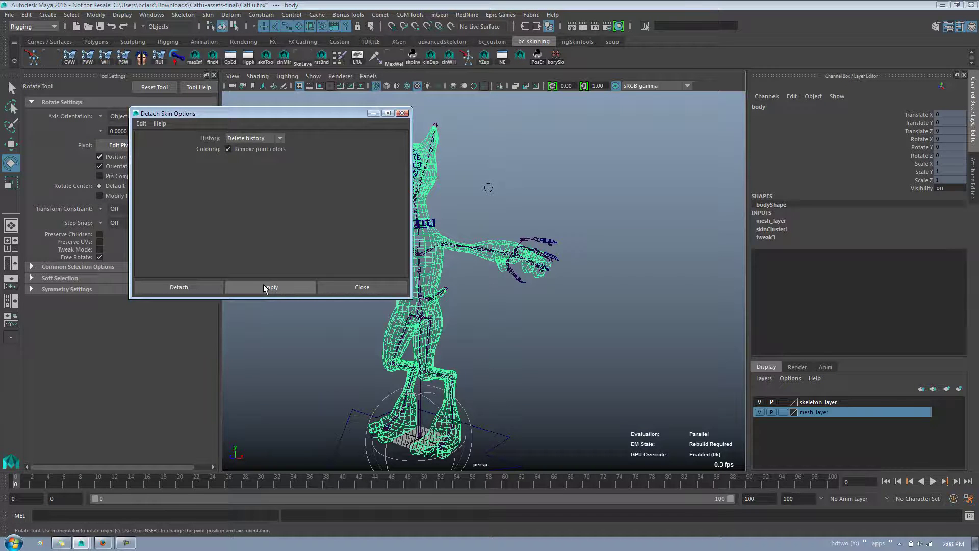
click(263, 286)
click(332, 287)
alt+drag(351, 288, 510, 251)
scroll(510, 252, up, 3)
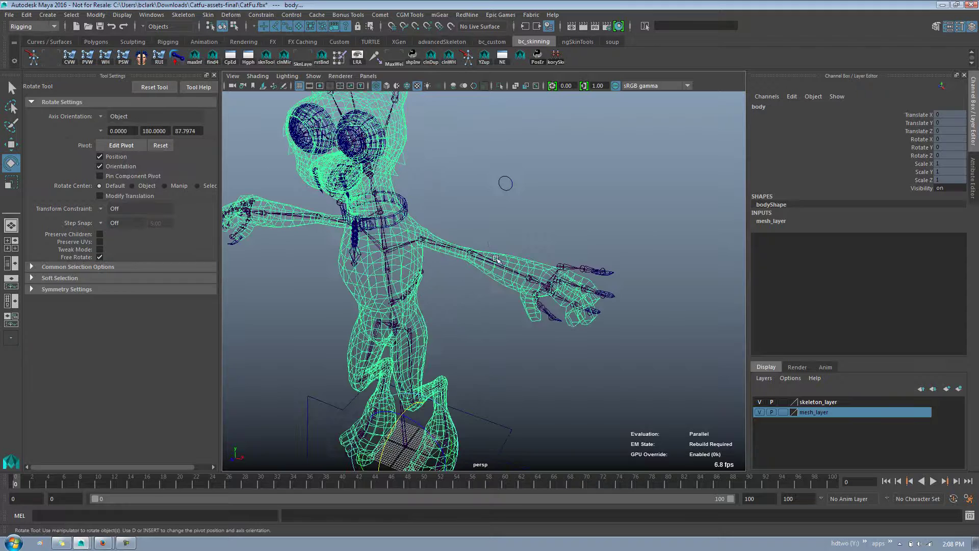
Step: Select the left wrist joint and give it a small test rotation
click(496, 258)
click(536, 285)
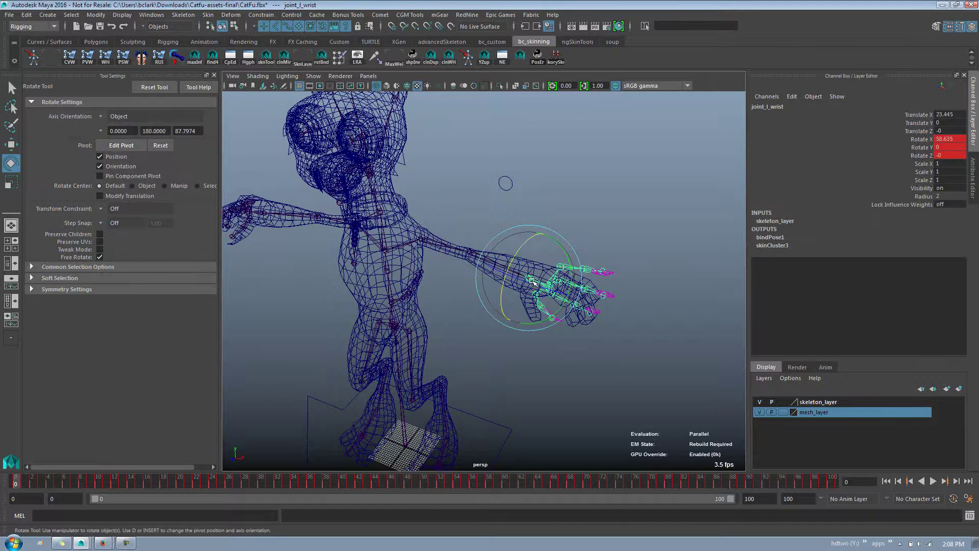
drag(532, 236, 544, 226)
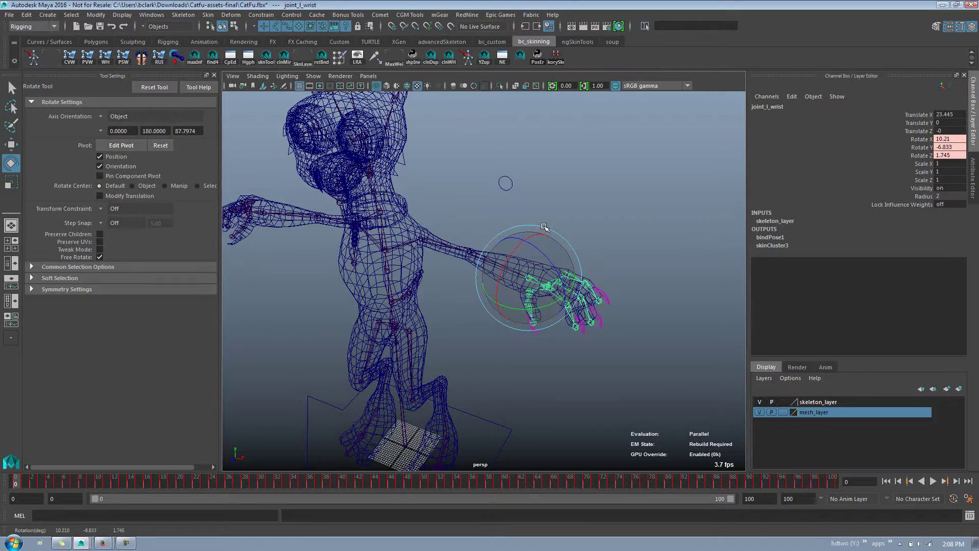
alt+drag(393, 280, 390, 256)
alt+middle_drag(390, 256, 377, 253)
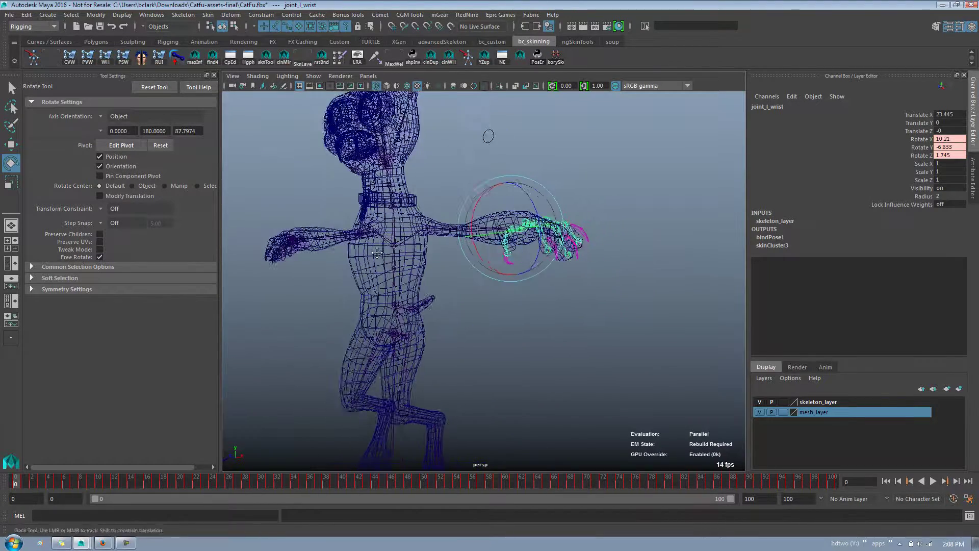
alt+drag(377, 252, 415, 255)
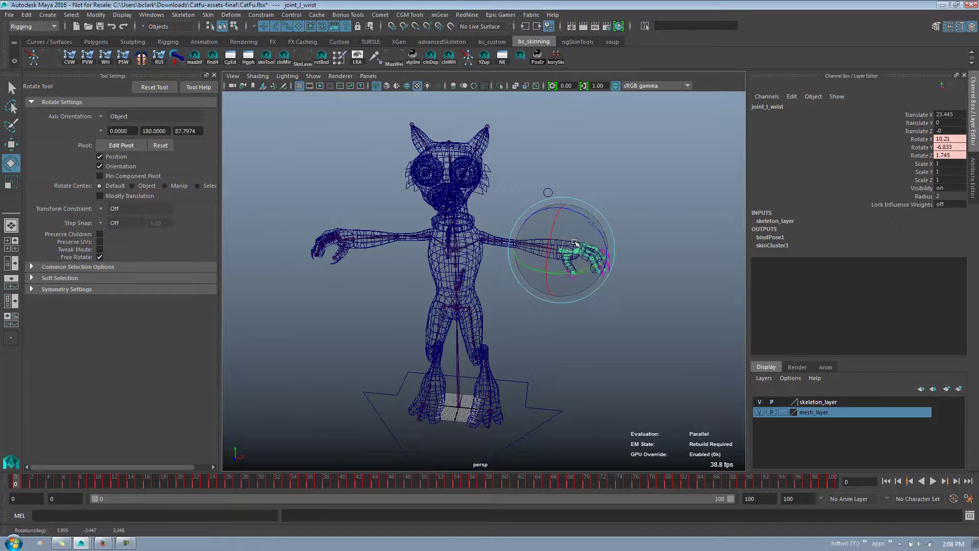
drag(574, 243, 555, 251)
Step: Switch back to smooth shaded display and select the root joint
key(5)
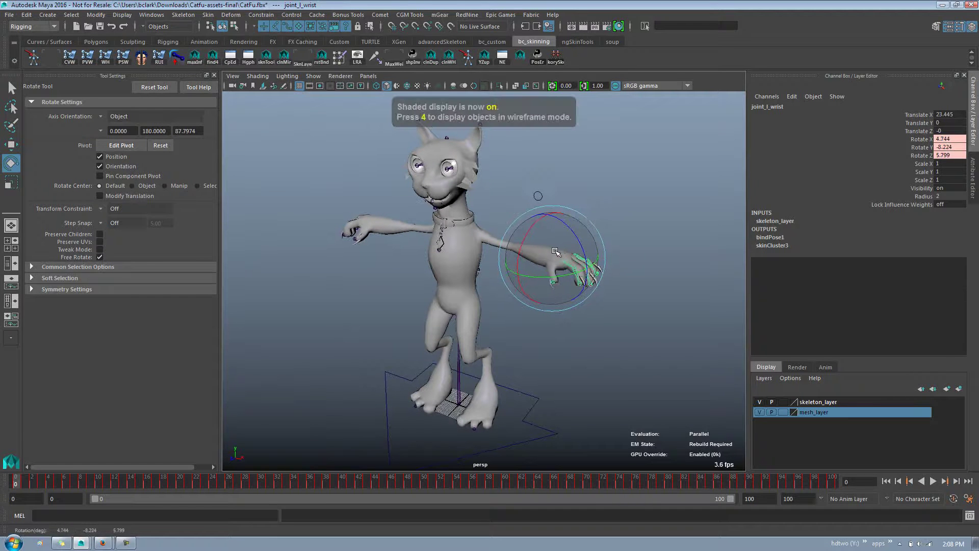
click(476, 250)
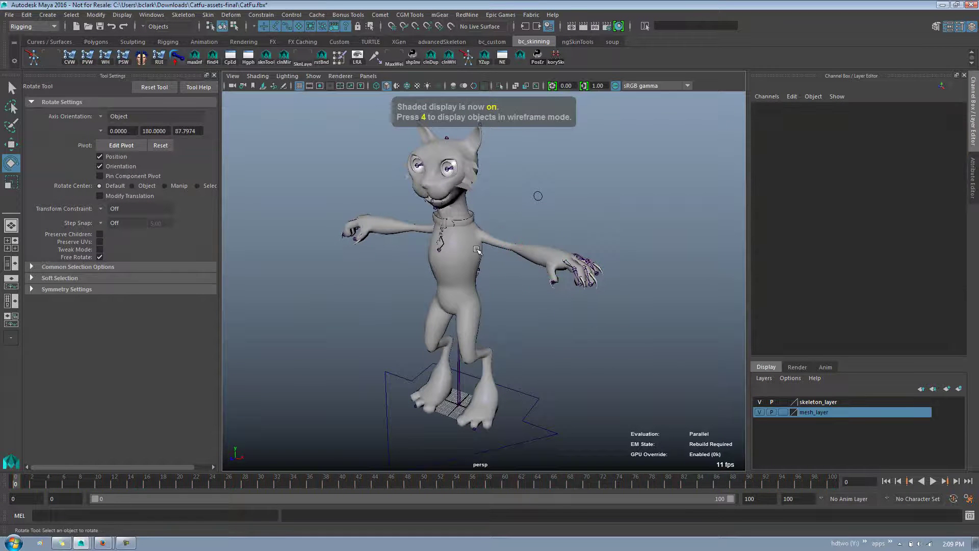
click(458, 353)
right_drag(497, 287, 484, 391)
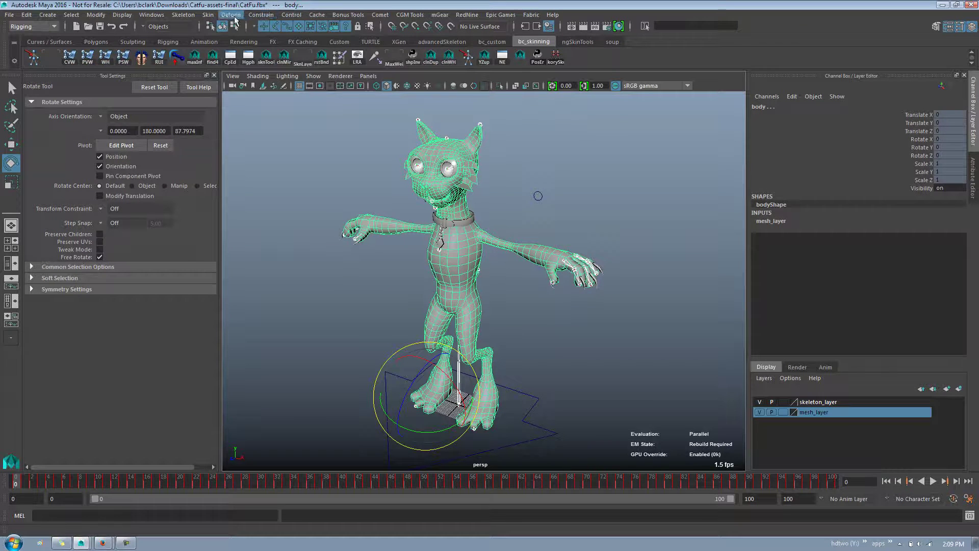
Step: Bind the body to selected joints by closest distance, allowing multiple bind poses
click(217, 16)
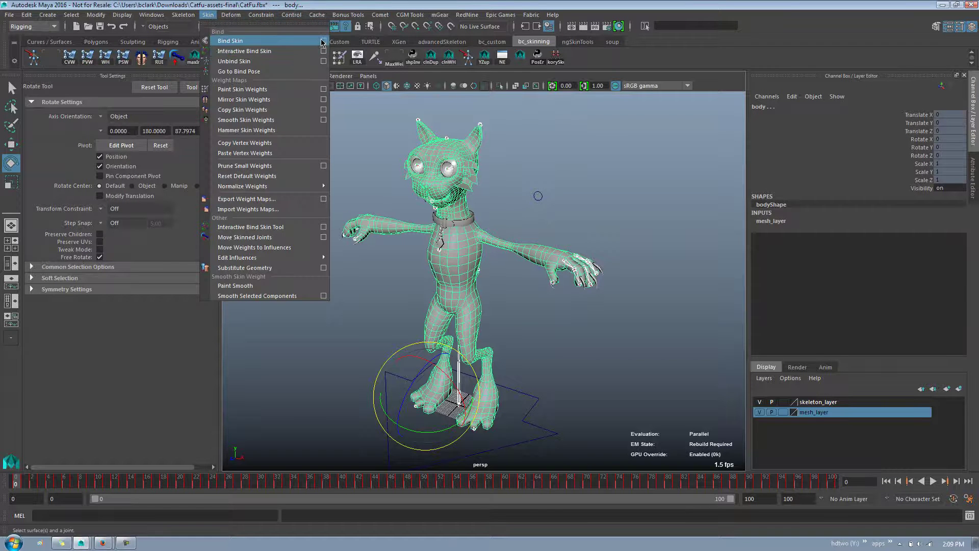
click(324, 39)
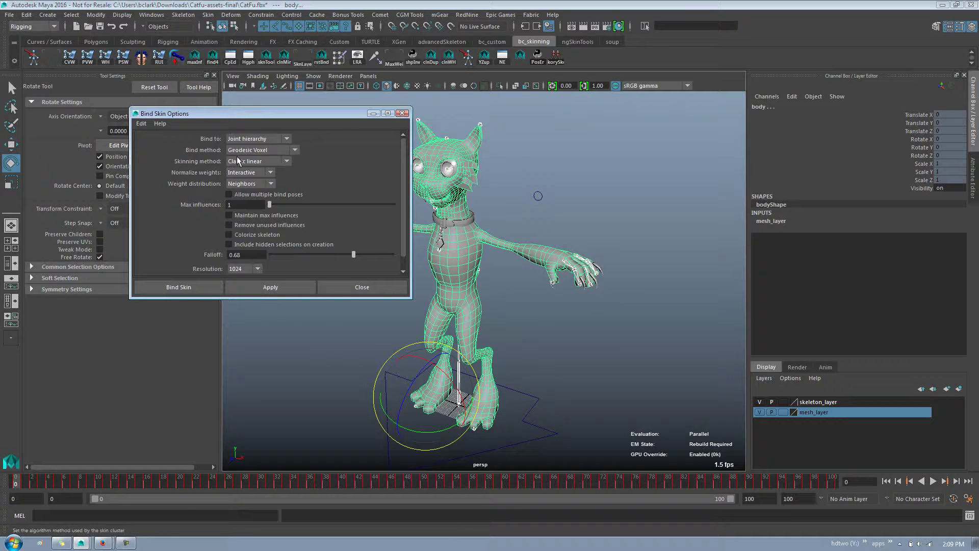
click(268, 140)
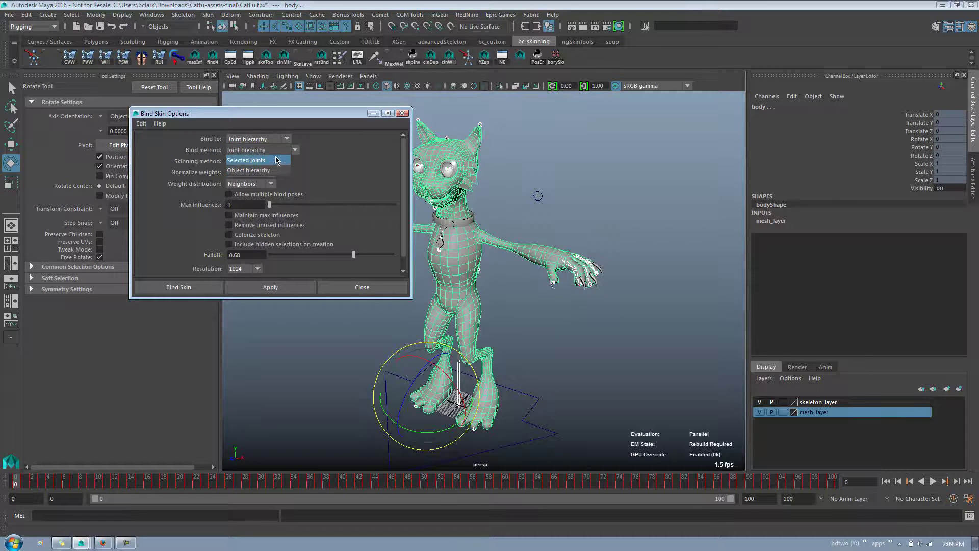
click(277, 162)
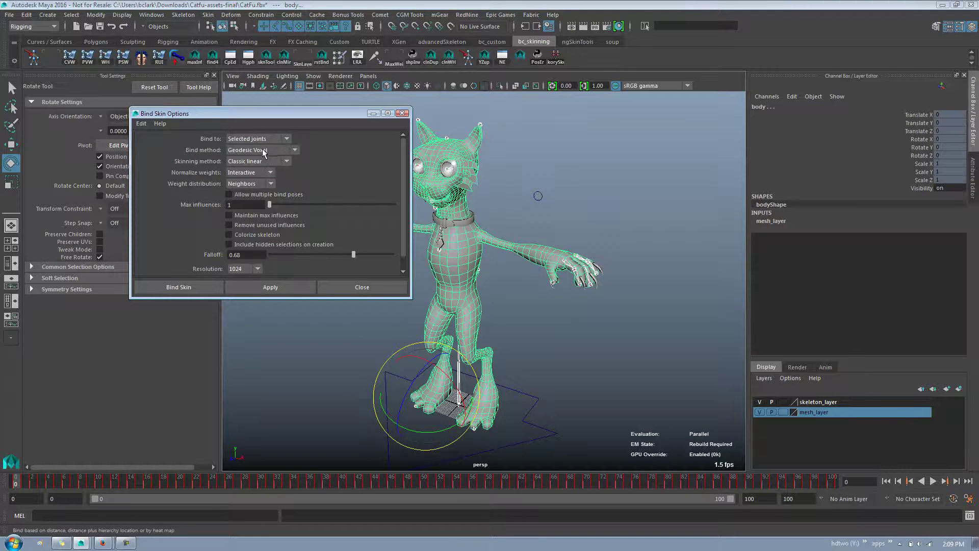
click(263, 153)
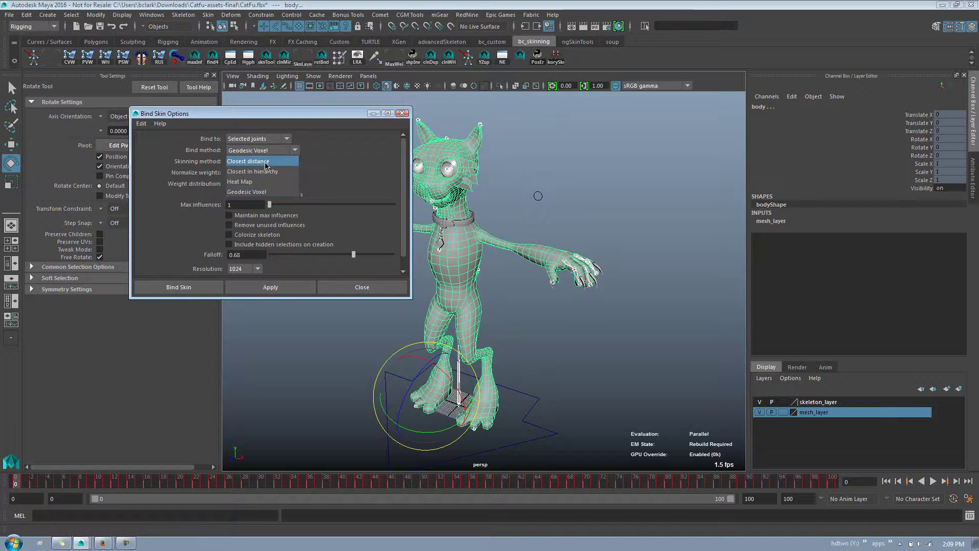
click(257, 161)
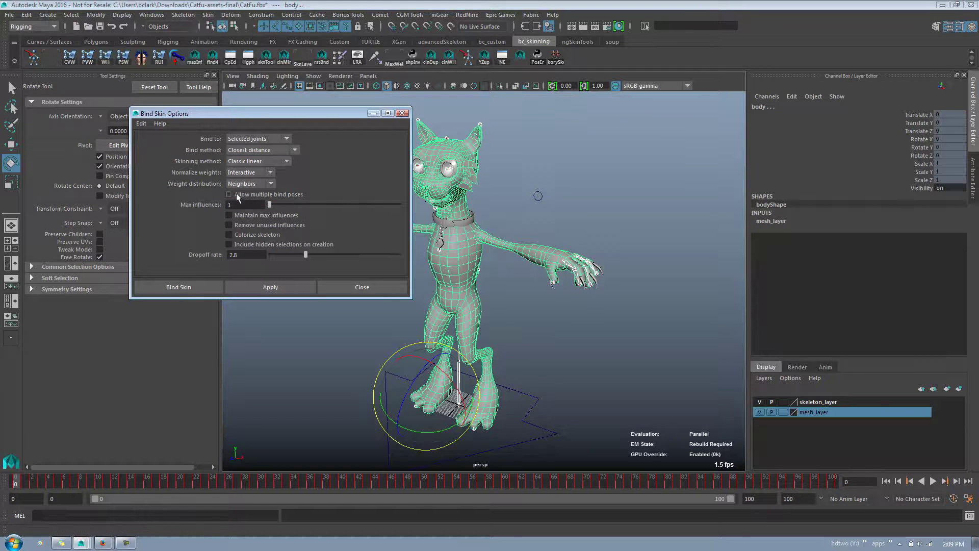
click(287, 283)
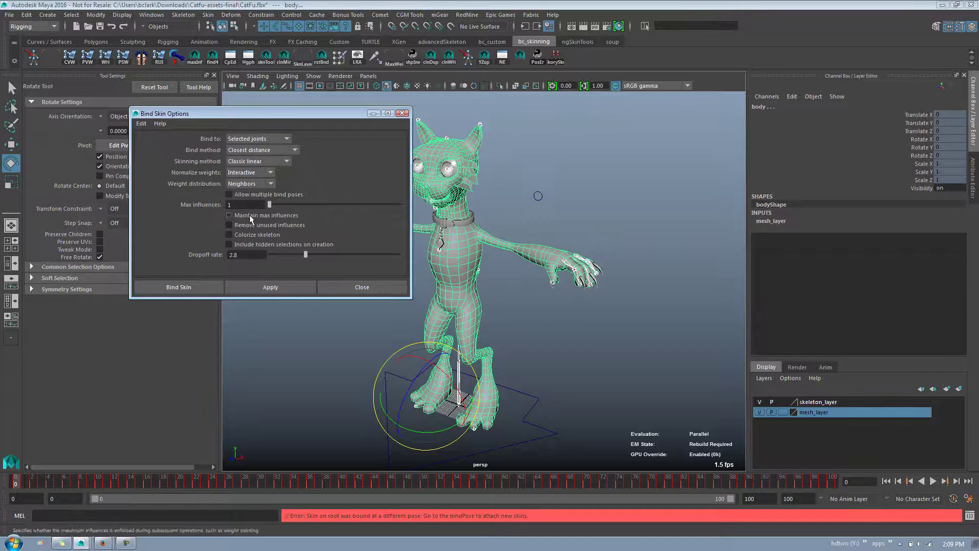
click(246, 194)
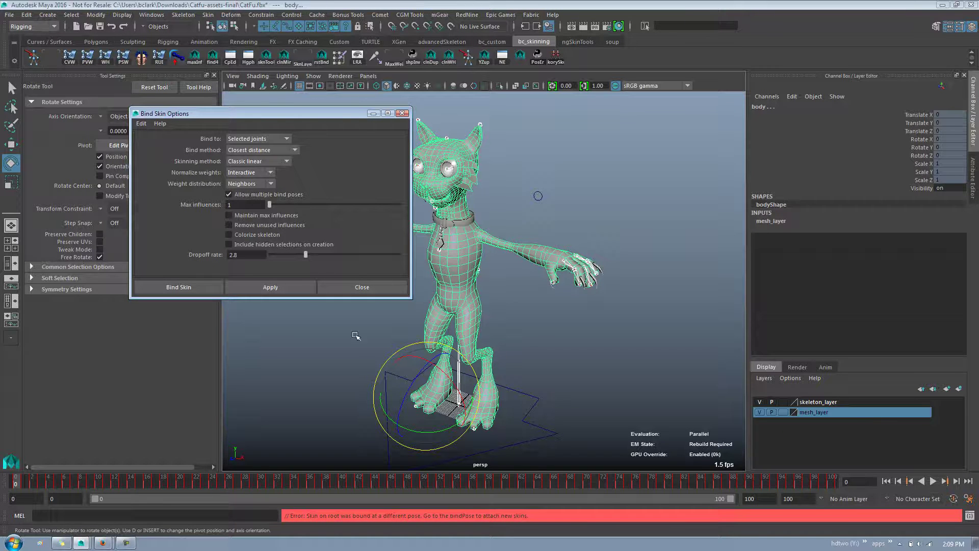
click(281, 292)
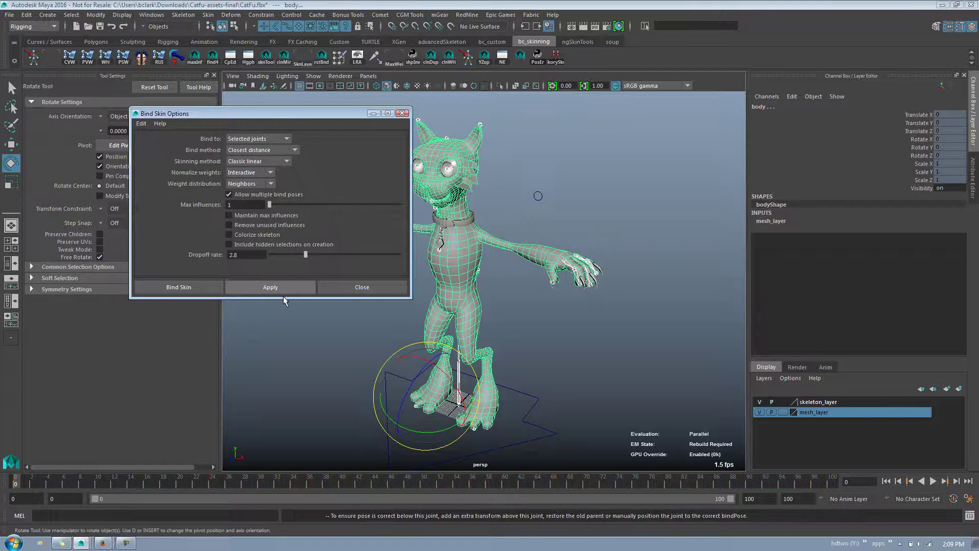
click(393, 291)
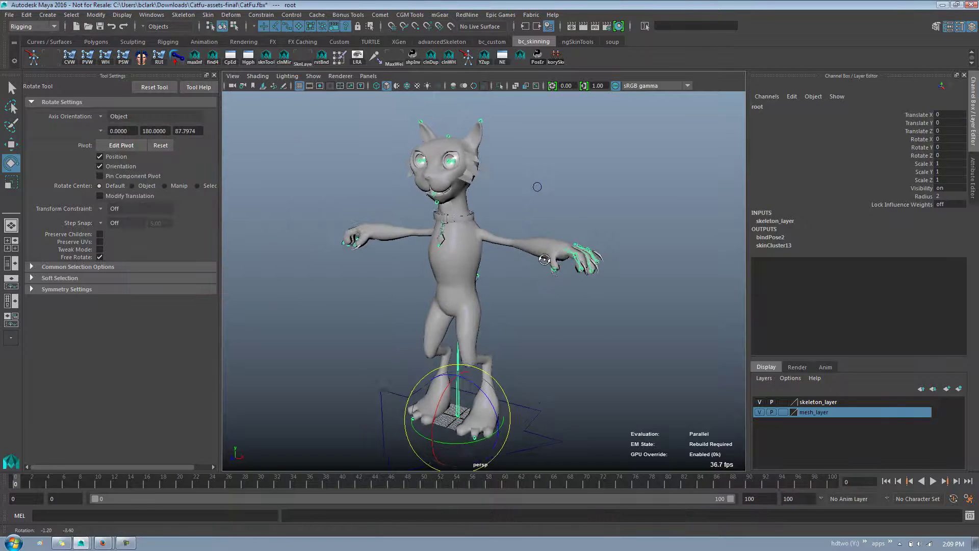
Step: Select the body mesh and open the Import Weights Maps options
click(470, 266)
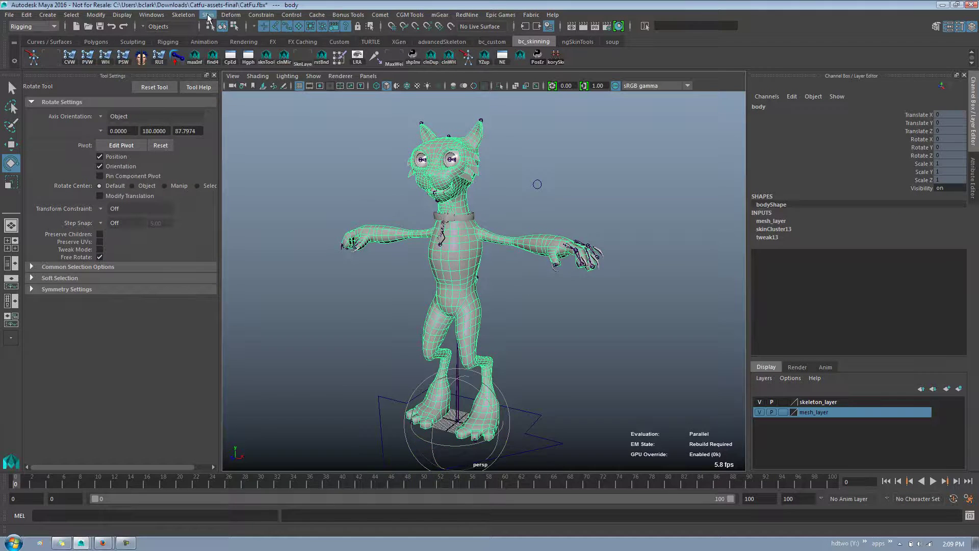
click(230, 15)
click(293, 439)
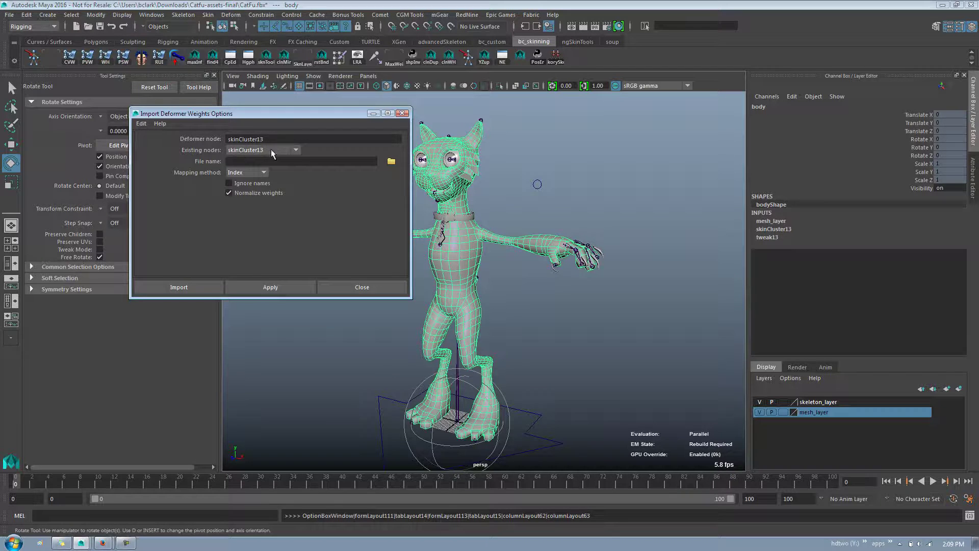
Step: Target skinCluster13 and pick catFuBody.xml from the Catfu-assets-final folder
click(295, 149)
click(299, 151)
click(391, 162)
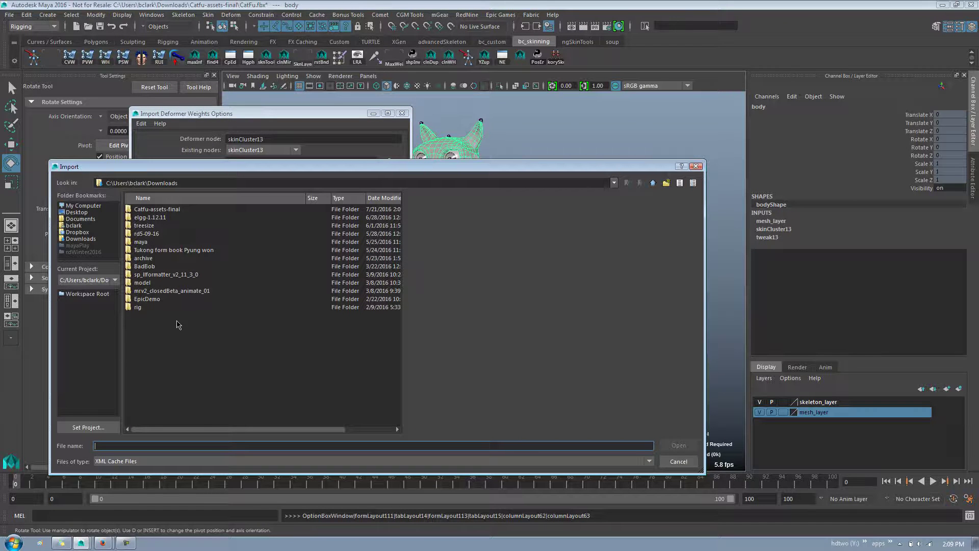
double_click(165, 210)
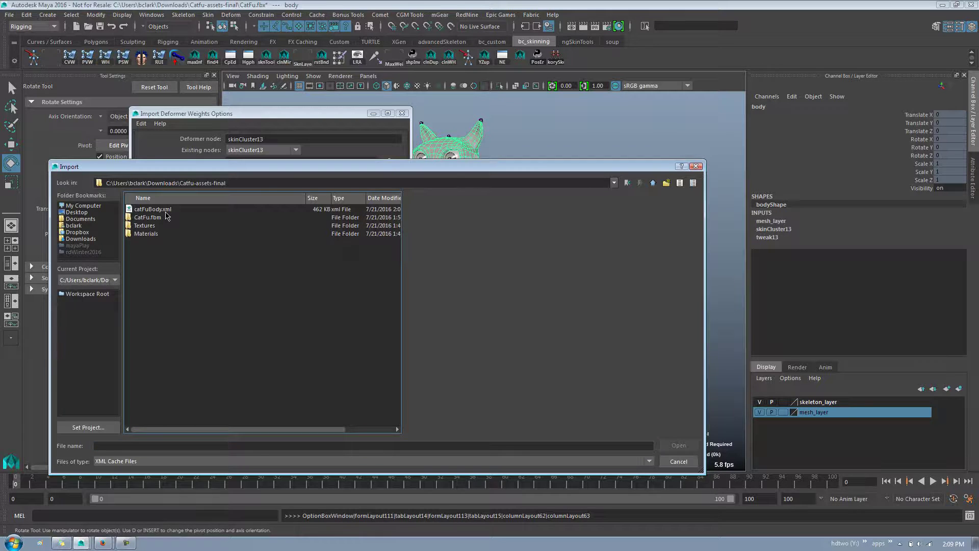
double_click(165, 211)
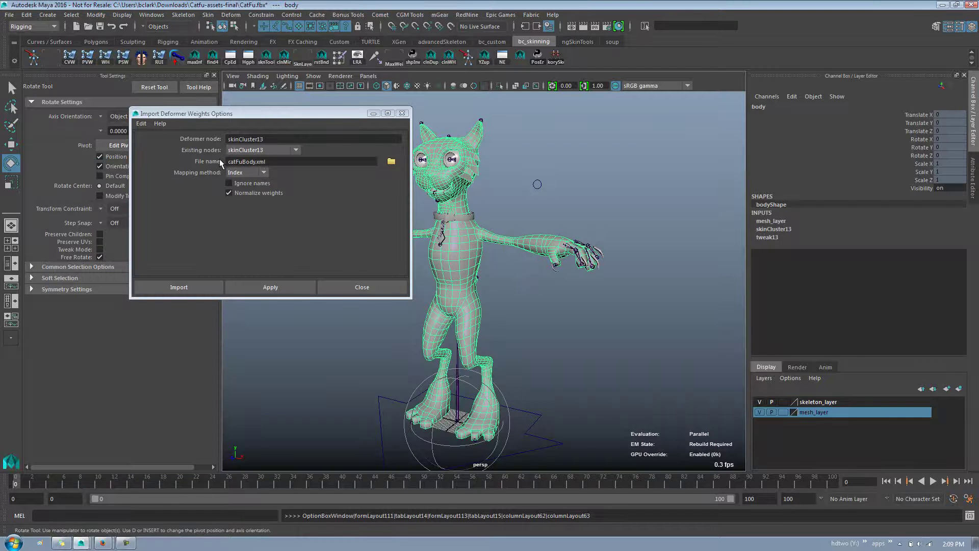
Step: Keep Index mapping, uncheck Ignore names, and import the body weights
click(264, 172)
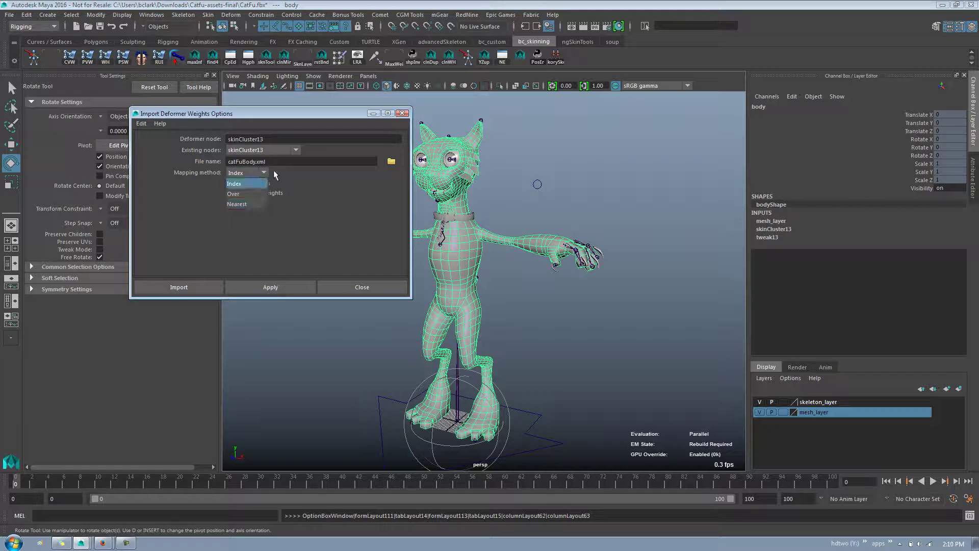
click(274, 174)
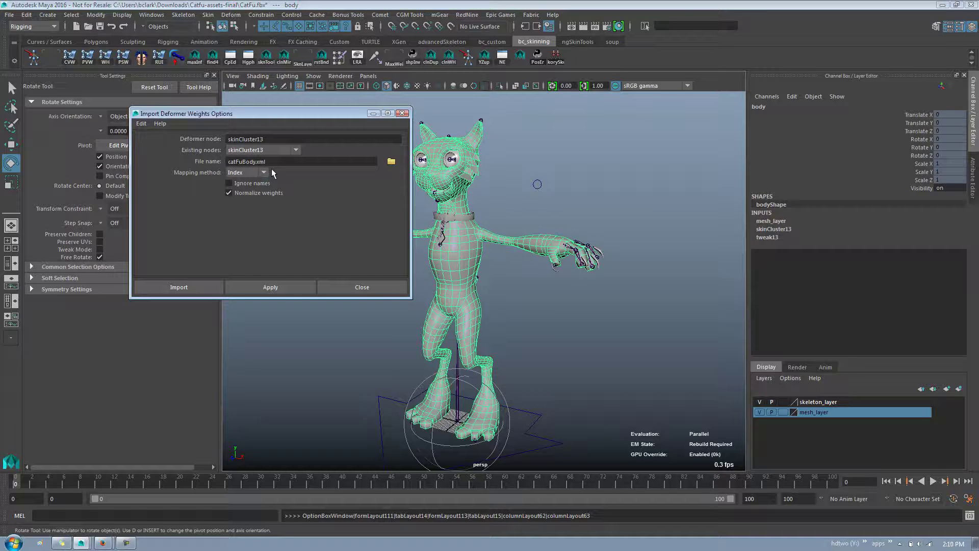
click(264, 172)
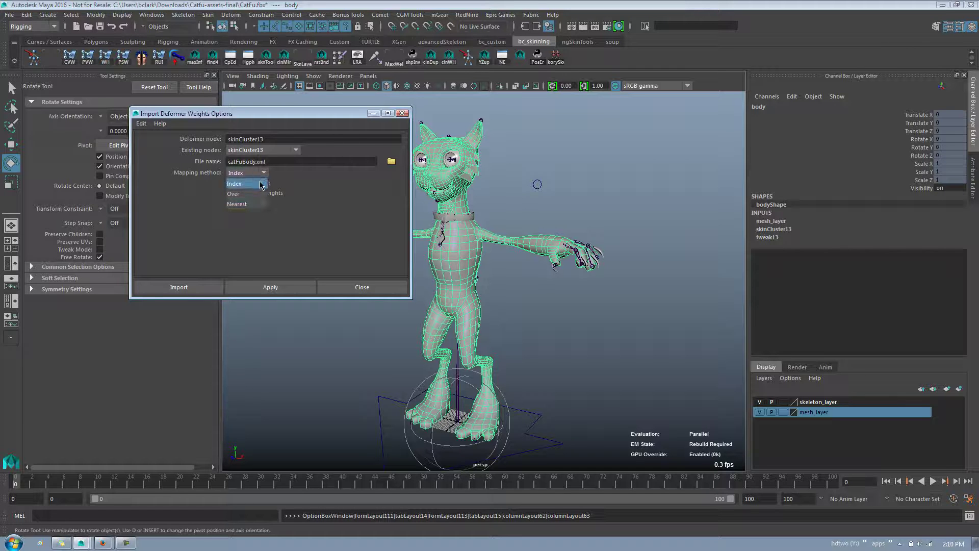
click(259, 184)
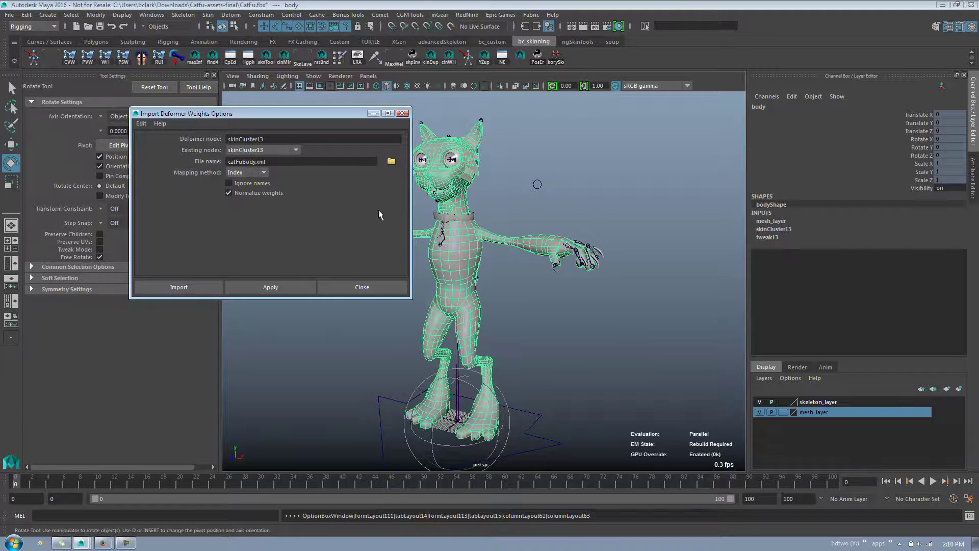
click(241, 172)
click(293, 174)
click(236, 183)
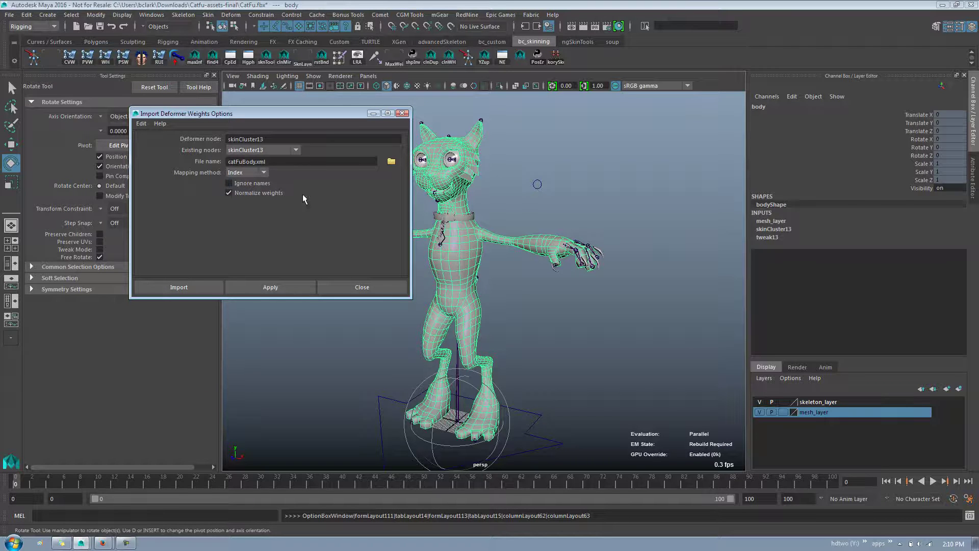
click(252, 289)
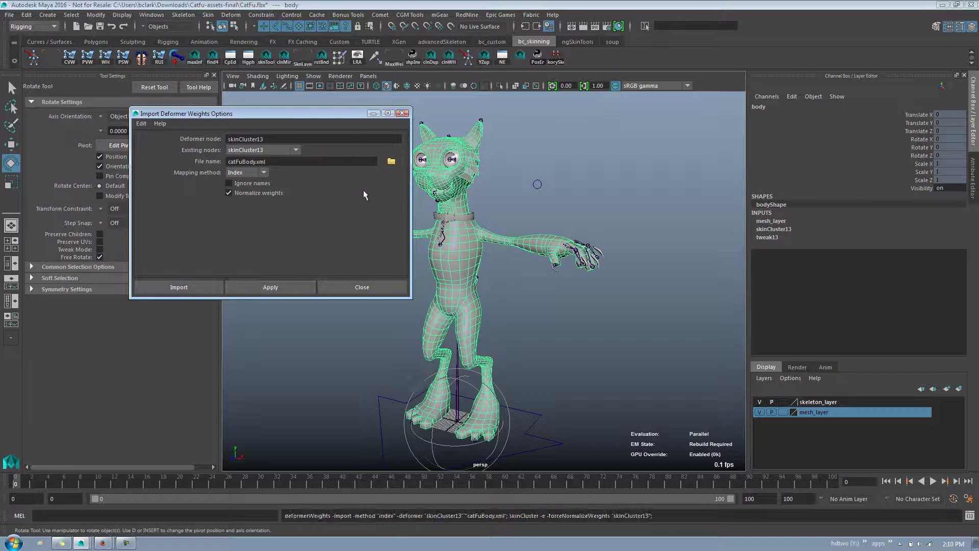
Step: Close the import dialog, scrub to frame 10 to check deformation, and dismiss the Output Window
click(356, 286)
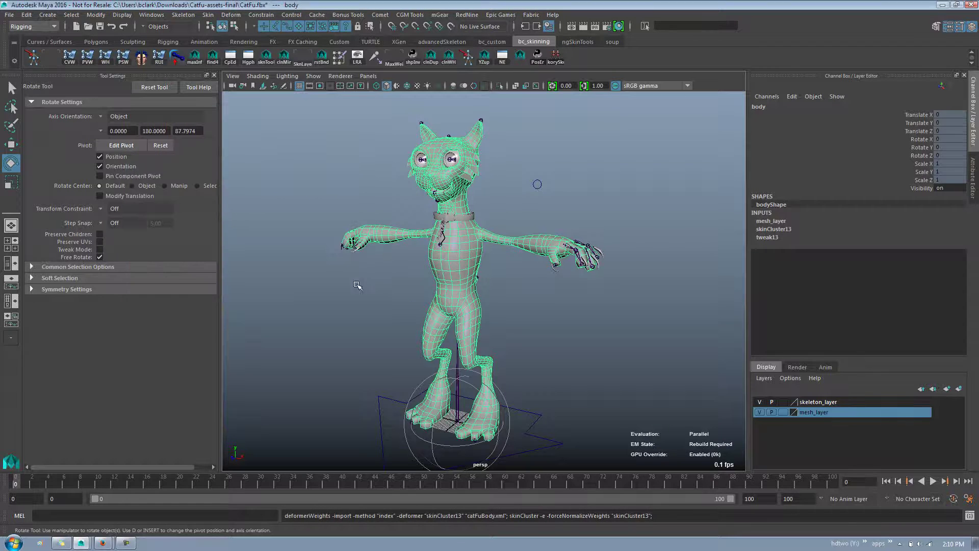
click(505, 301)
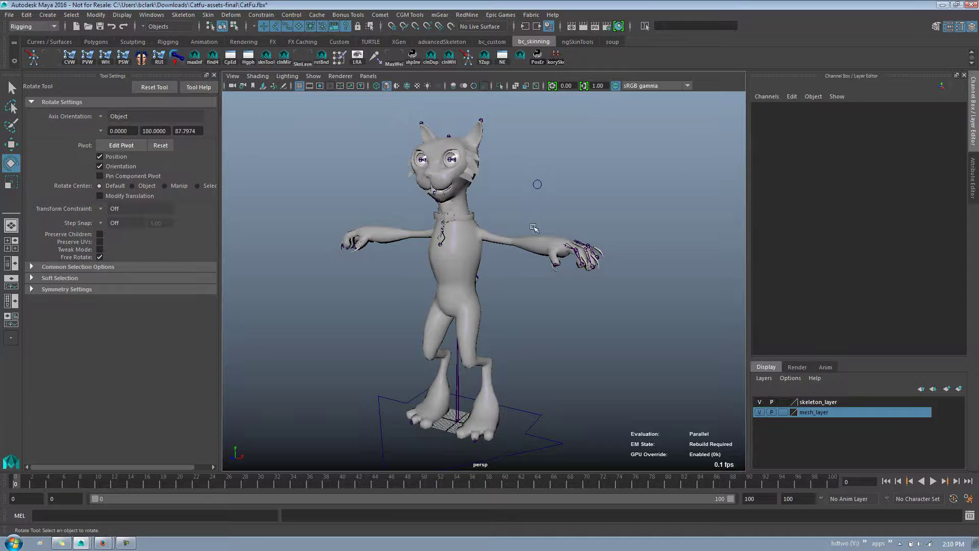
click(51, 483)
drag(51, 483, 99, 479)
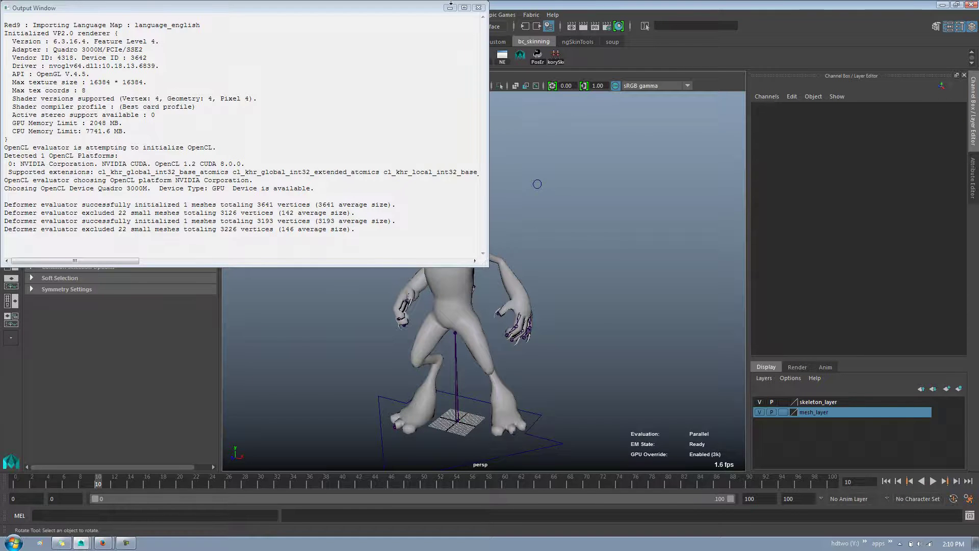
click(450, 7)
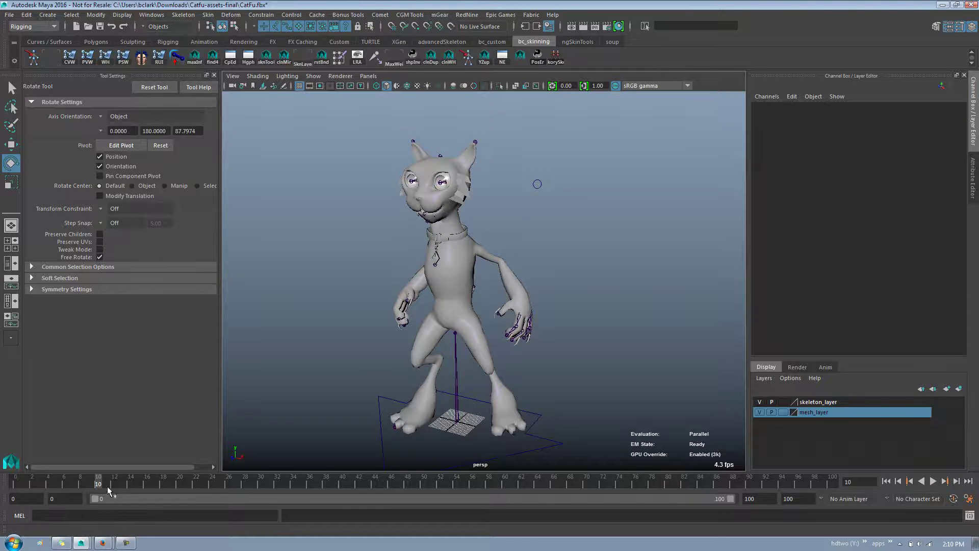
Step: Play the animation, stop it back at frame 0 in T-pose, and show textures
key(alt+v)
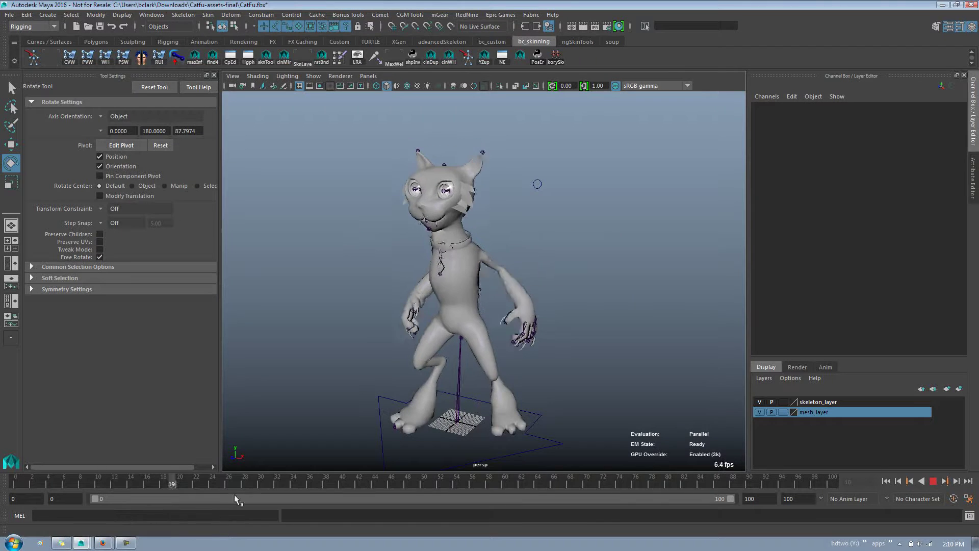
mouse_move(237, 479)
mouse_down()
mouse_move(84, 482)
mouse_move(58, 497)
mouse_up()
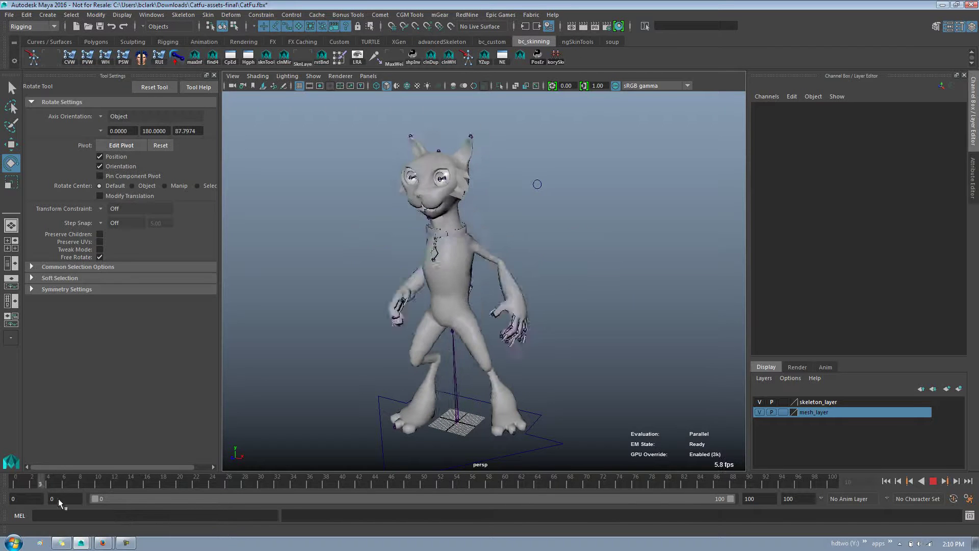
key(alt+v)
key(alt+shift+v)
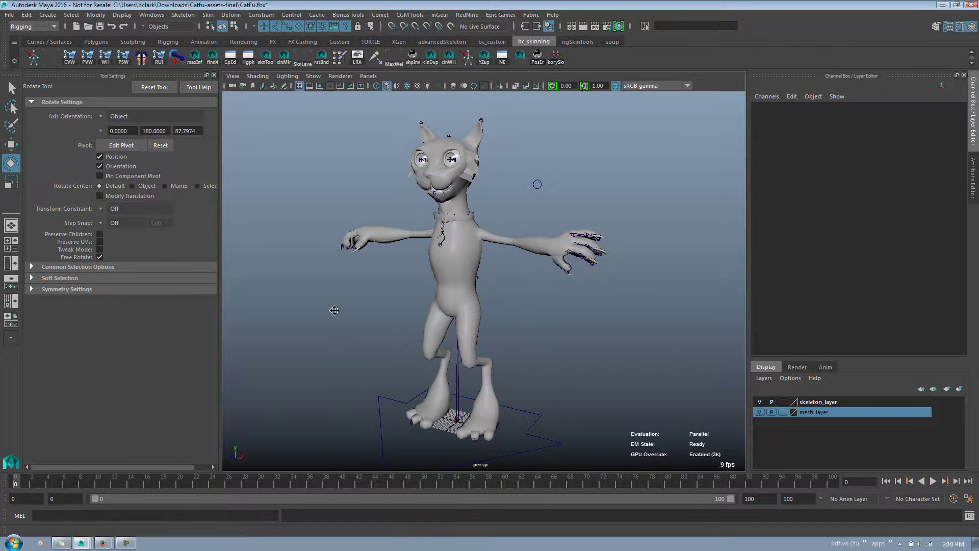
key(6)
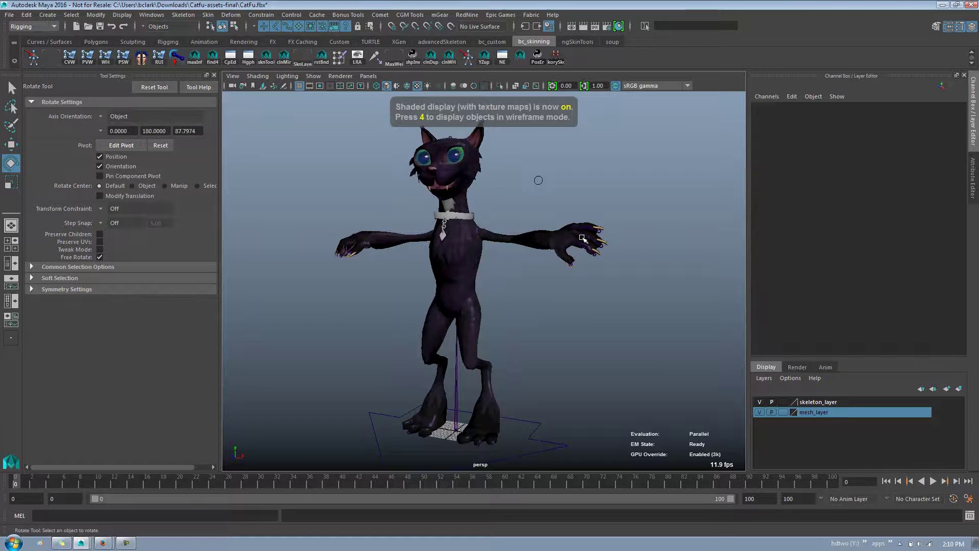
Step: Return the cat's body mesh to its bind pose and check it textured from side and front
click(478, 267)
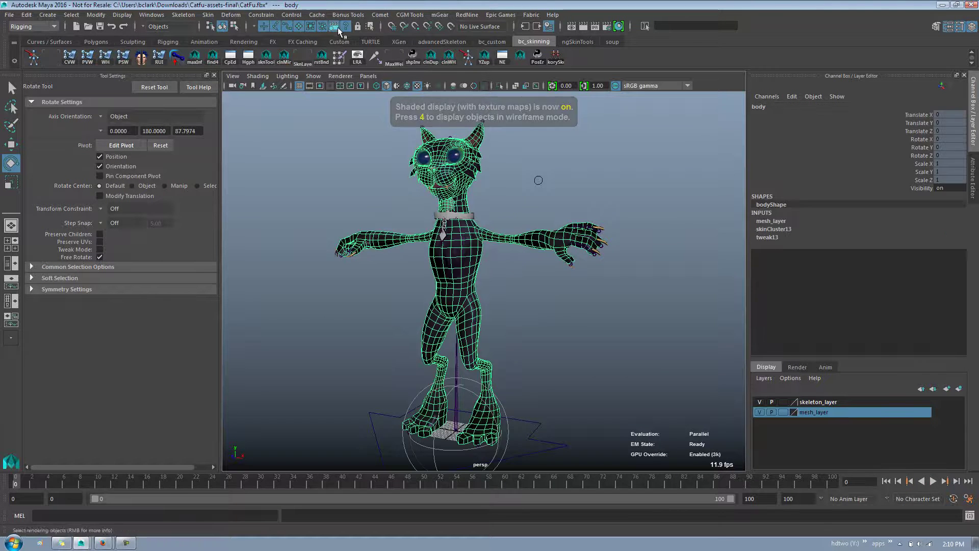
click(208, 14)
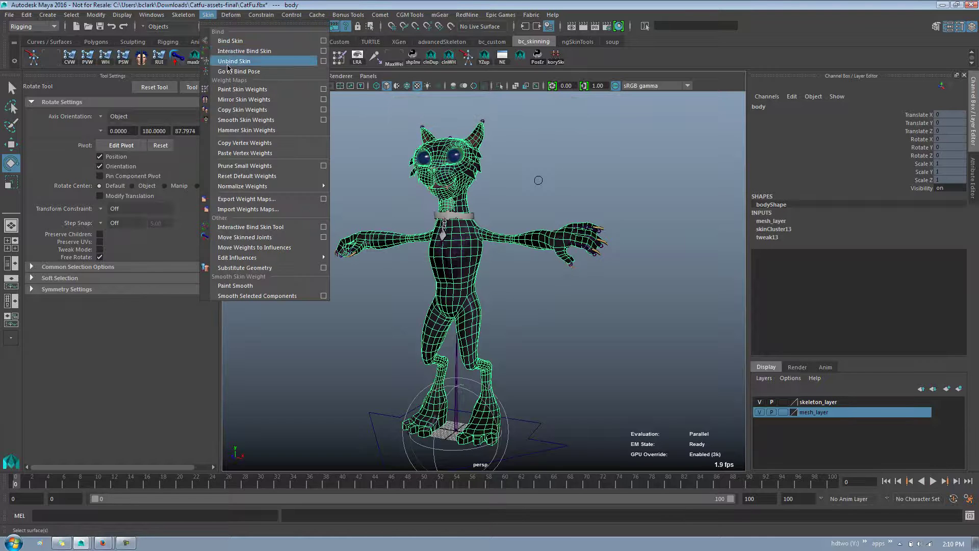
click(232, 71)
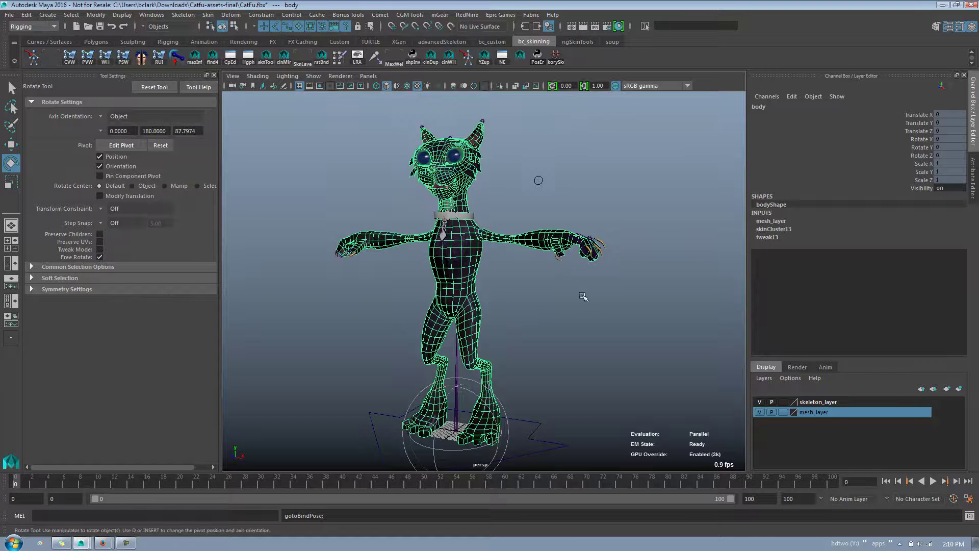
mouse_move(569, 254)
alt+mouse_down()
mouse_move(524, 283)
mouse_move(547, 281)
mouse_move(535, 207)
alt+mouse_up()
key(6)
click(538, 325)
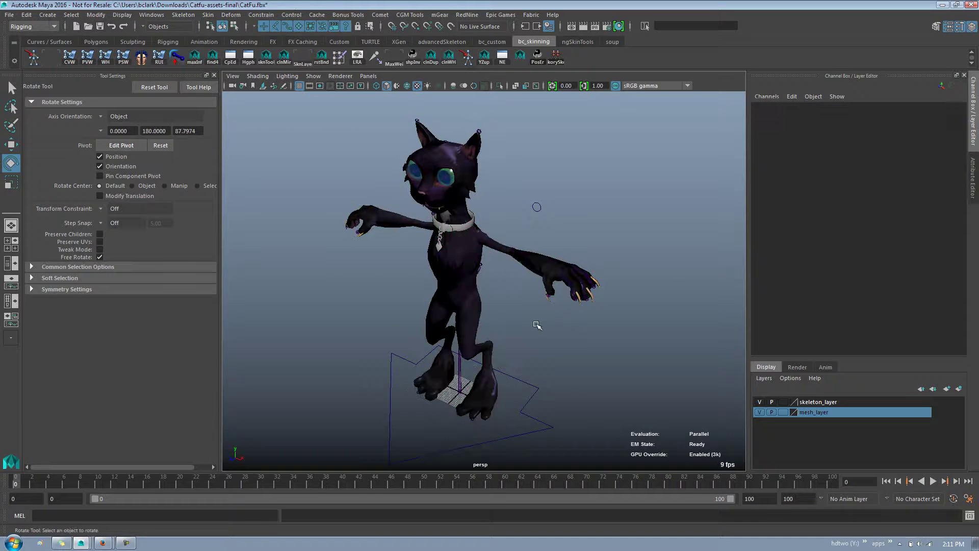
Step: Look through the Skin and Deform menus without using them, then clear the selection
click(208, 14)
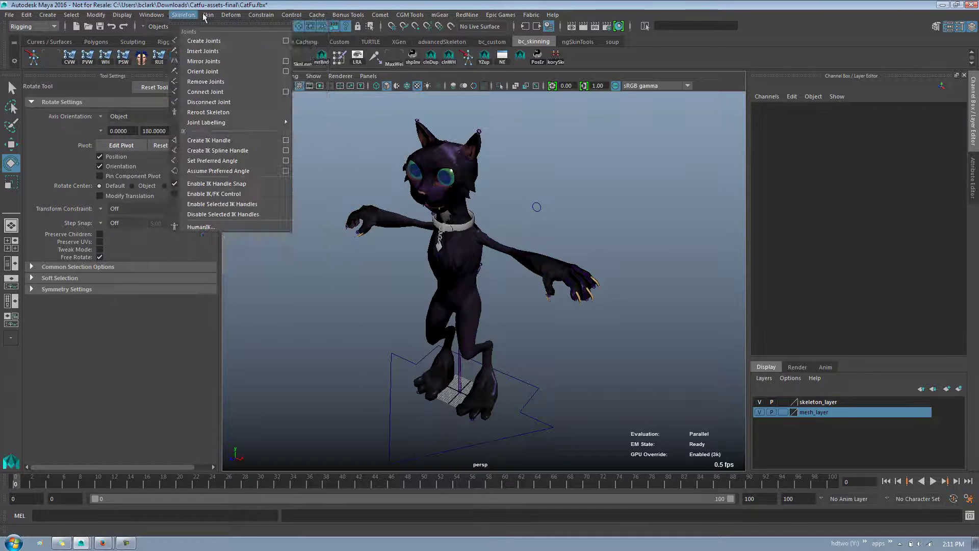
mouse_move(231, 15)
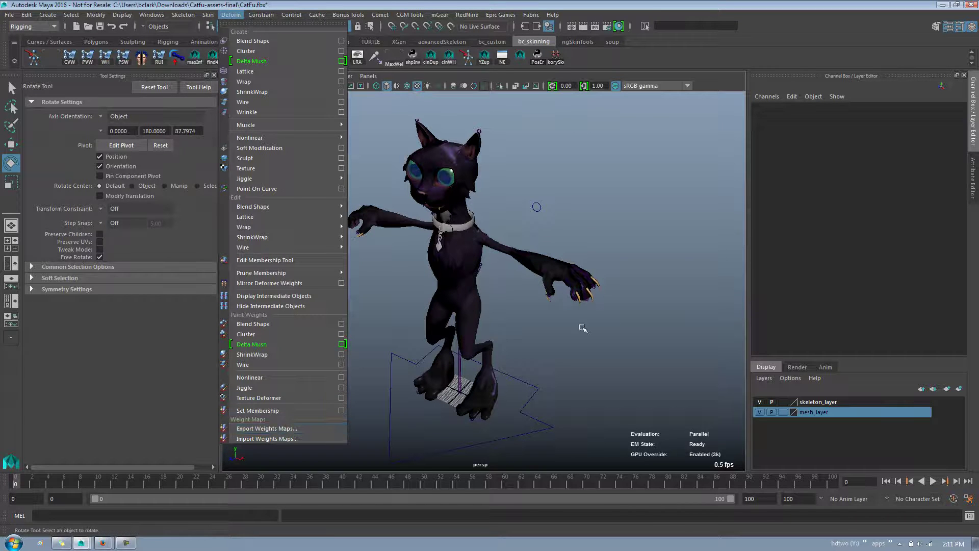
click(670, 223)
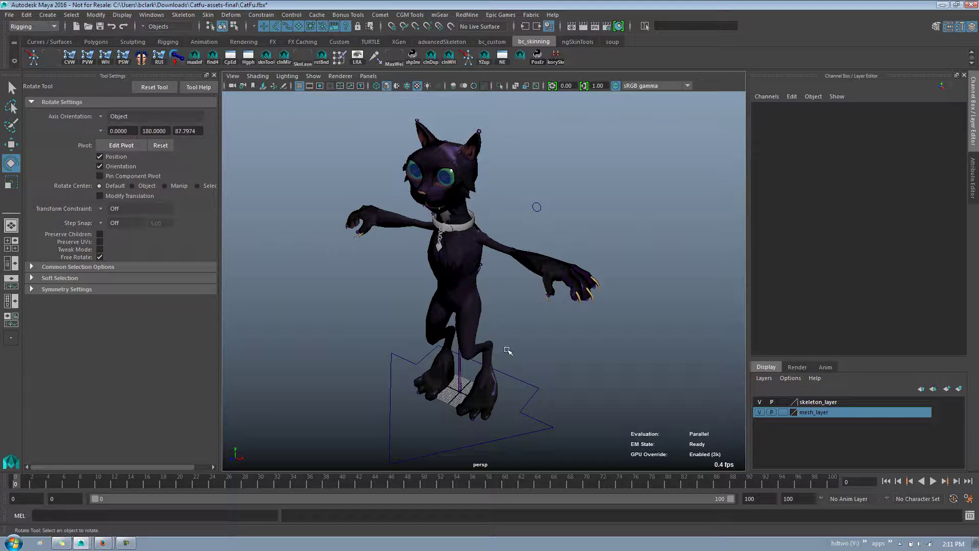
click(475, 325)
click(513, 319)
alt+drag(326, 354, 330, 350)
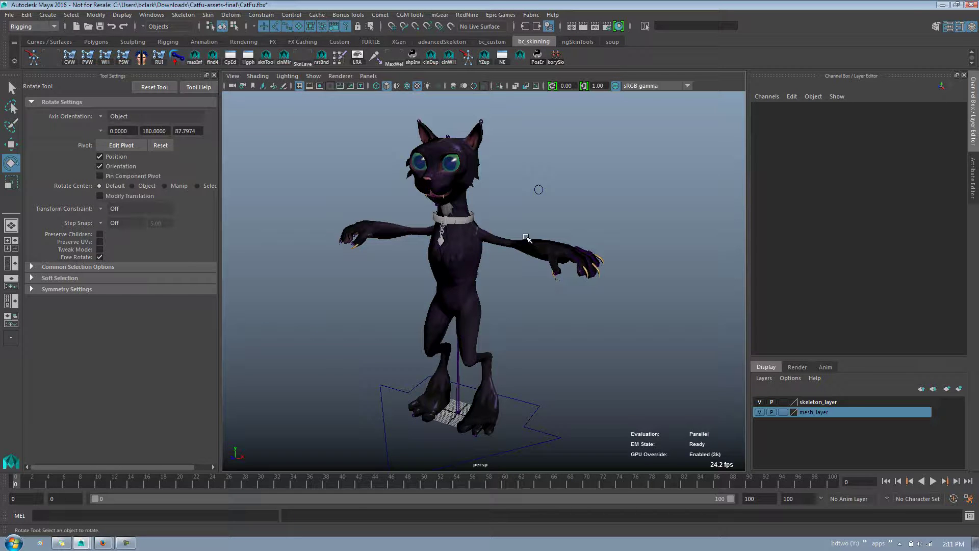
click(520, 426)
click(557, 376)
click(102, 523)
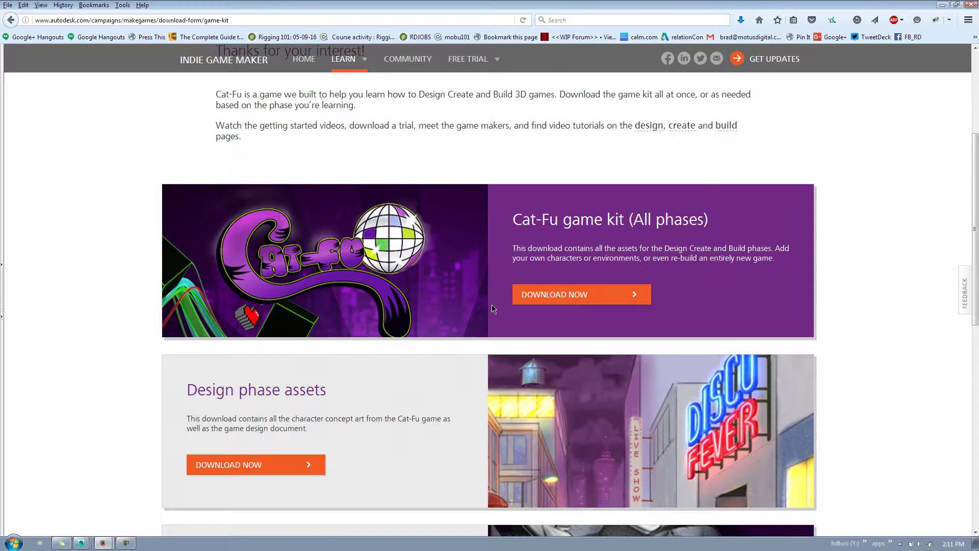
scroll(493, 308, down, 7)
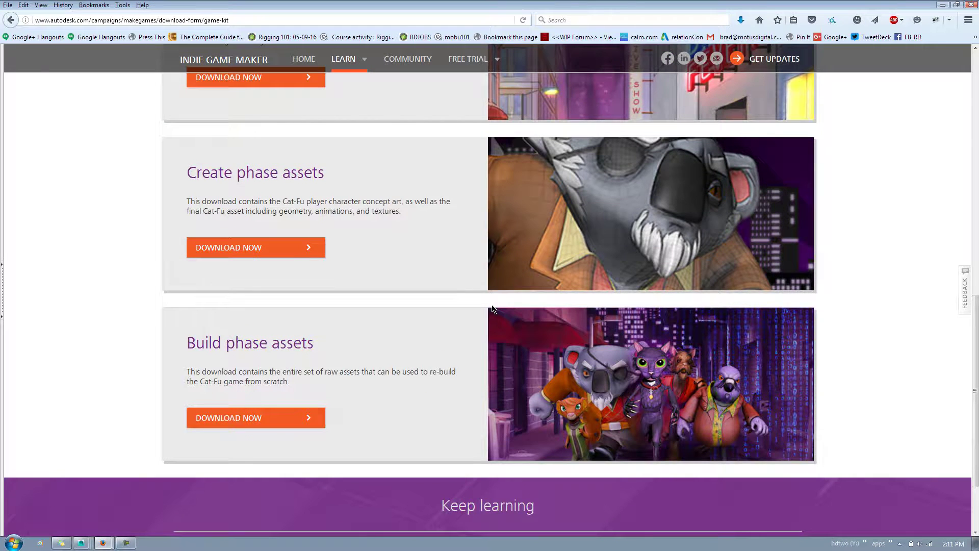
scroll(493, 308, up, 1)
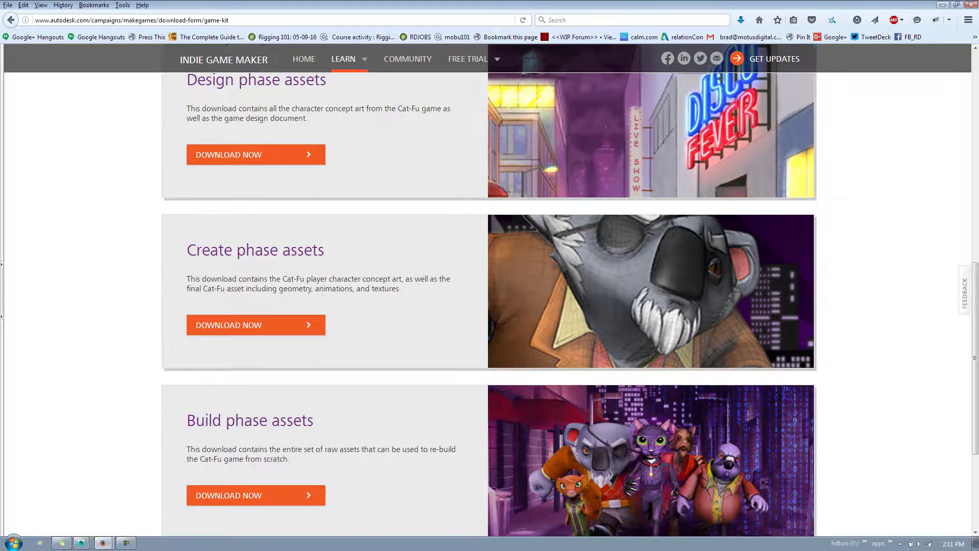
scroll(493, 308, up, 7)
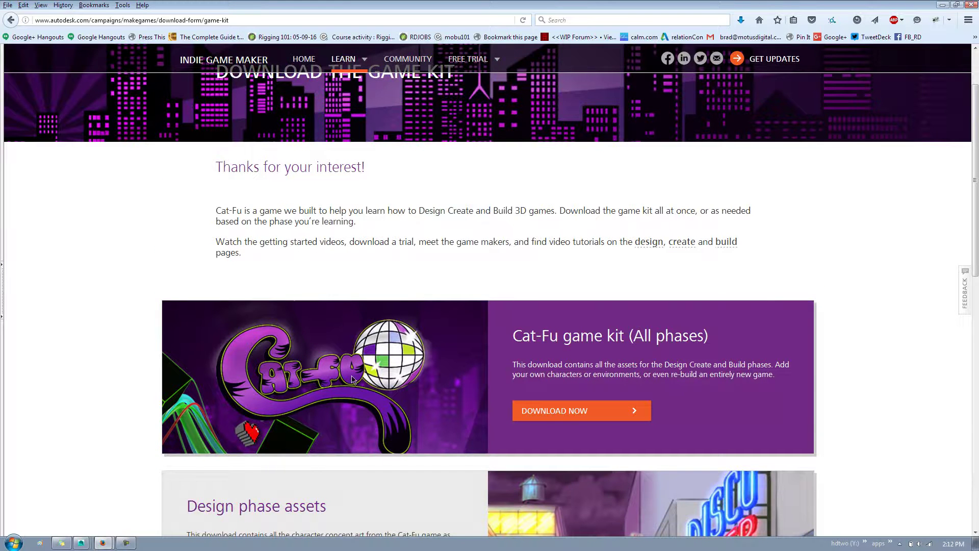
scroll(132, 455, down, 1)
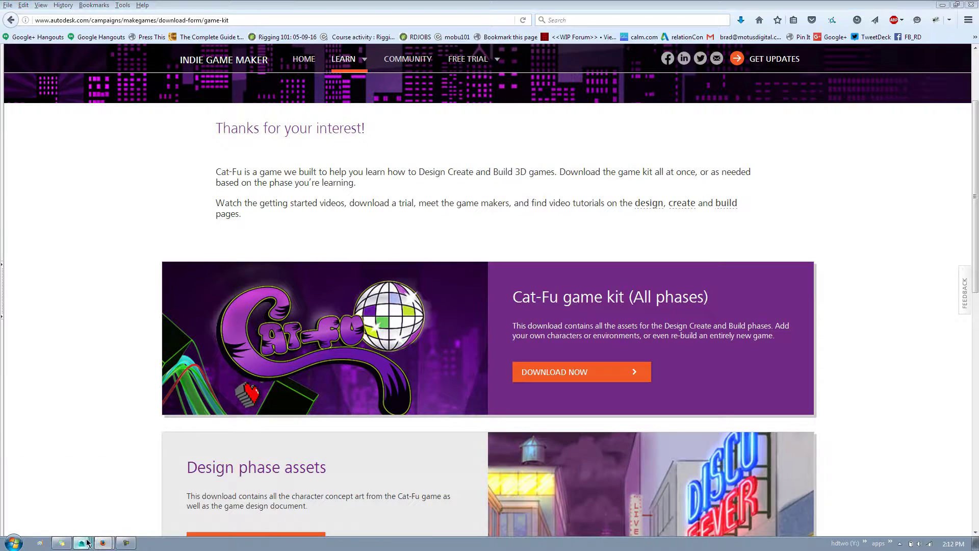
mouse_move(80, 543)
click(109, 489)
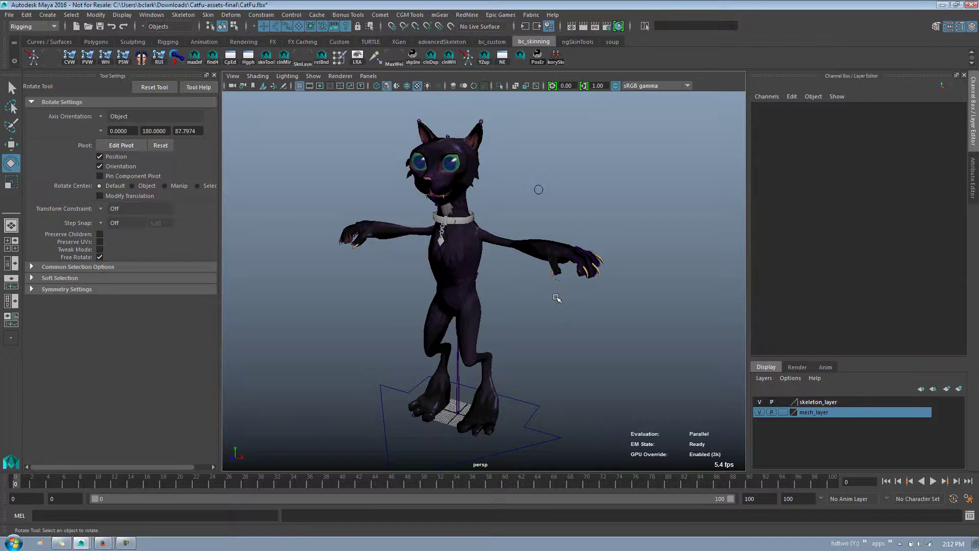
click(572, 243)
click(586, 331)
click(477, 309)
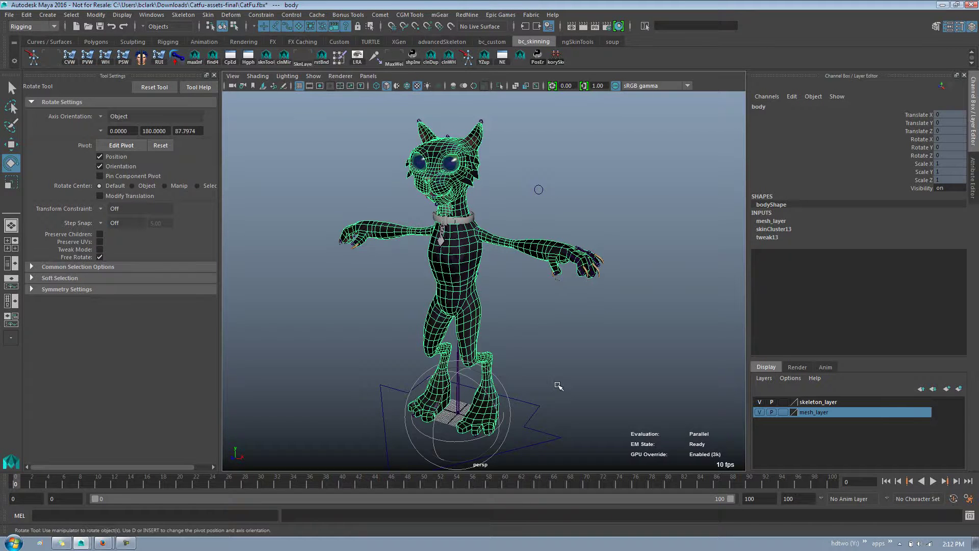
click(470, 275)
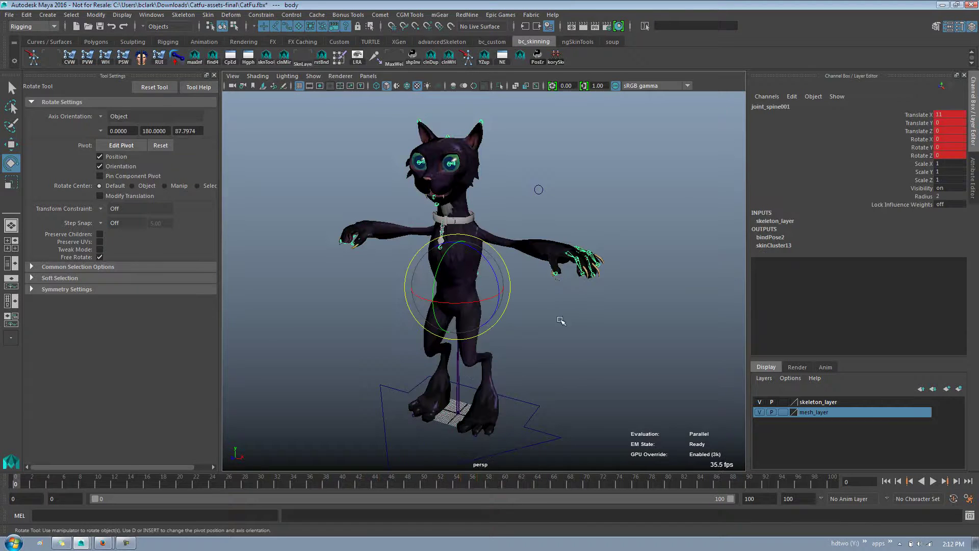
drag(502, 256, 426, 245)
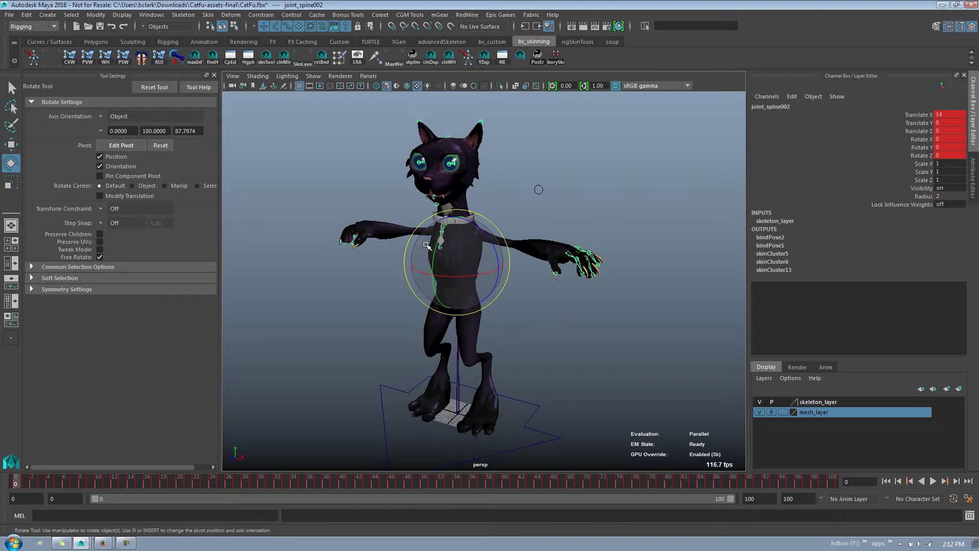
click(591, 146)
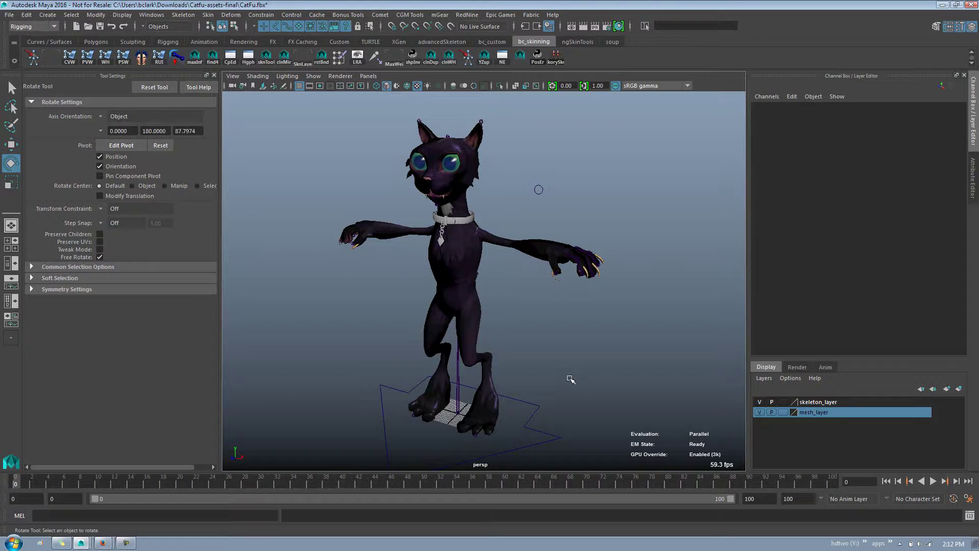
alt+drag(570, 379, 528, 329)
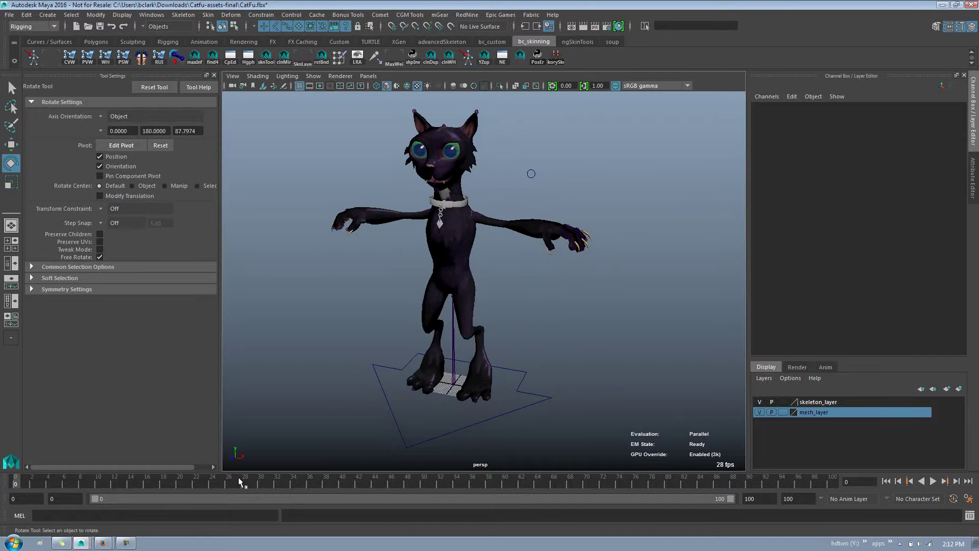